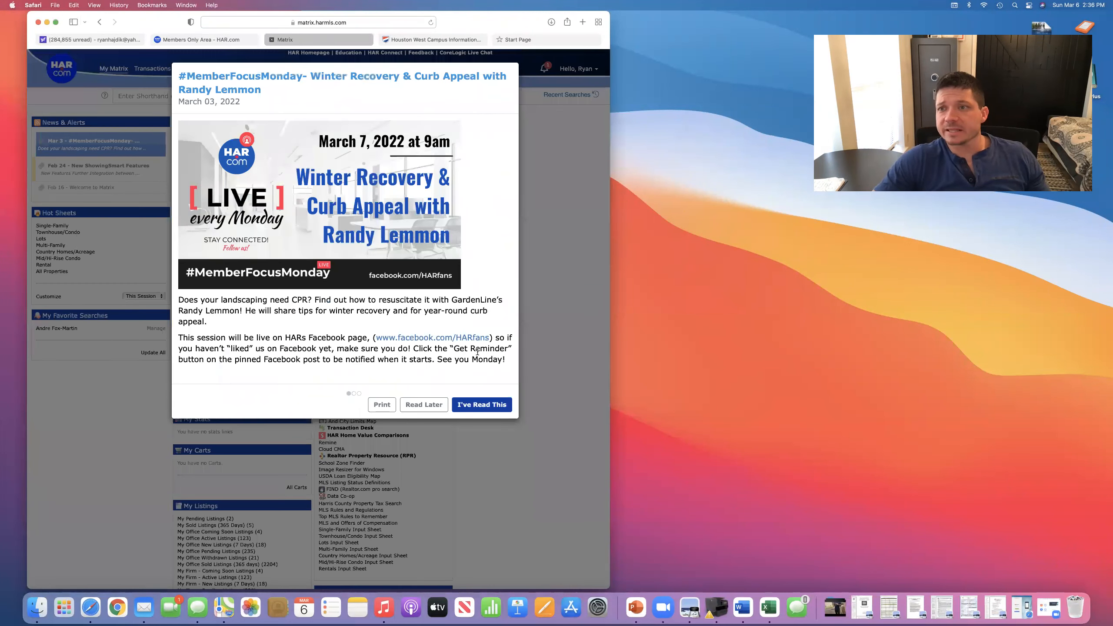
- Dismiss both news announcements and bring up the Quick Single-Family search form
left_click(415, 407)
left_click(421, 392)
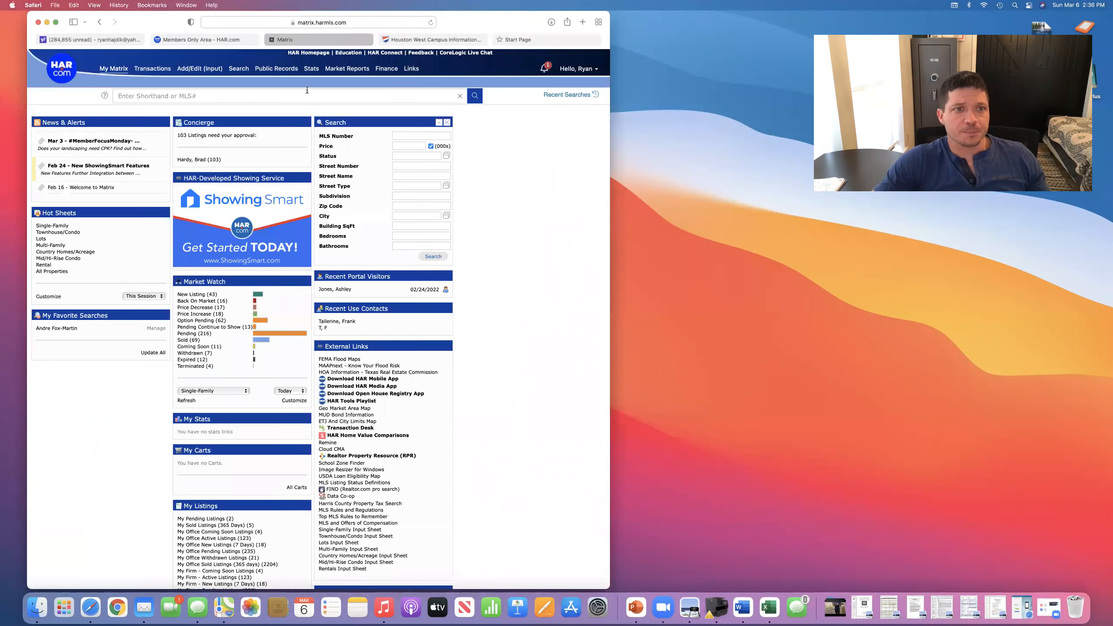
mouse_move(236, 72)
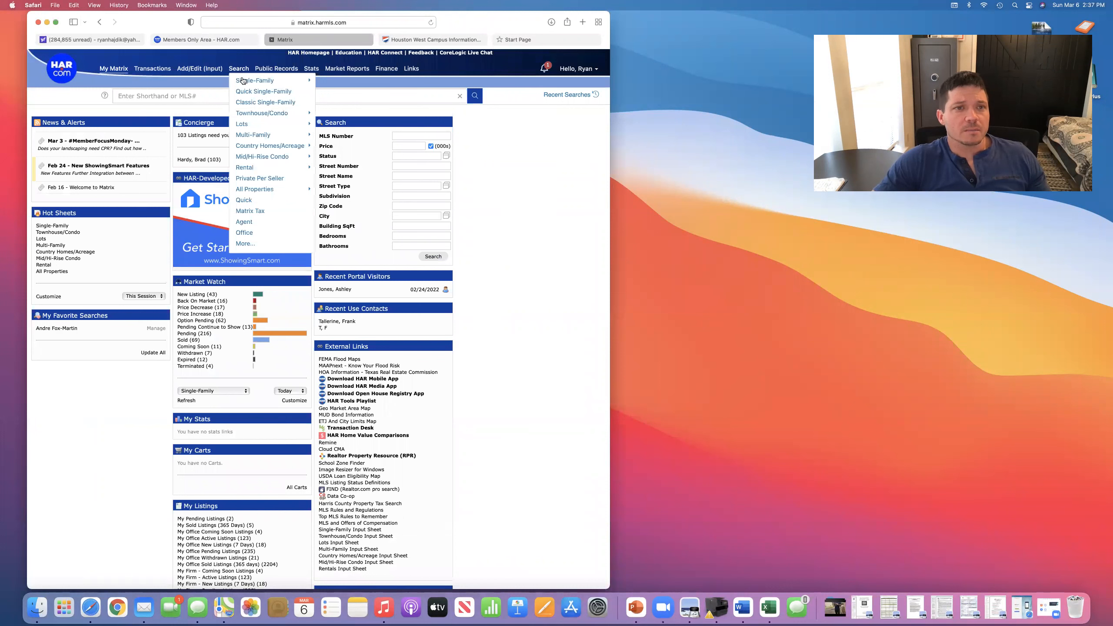
mouse_move(297, 83)
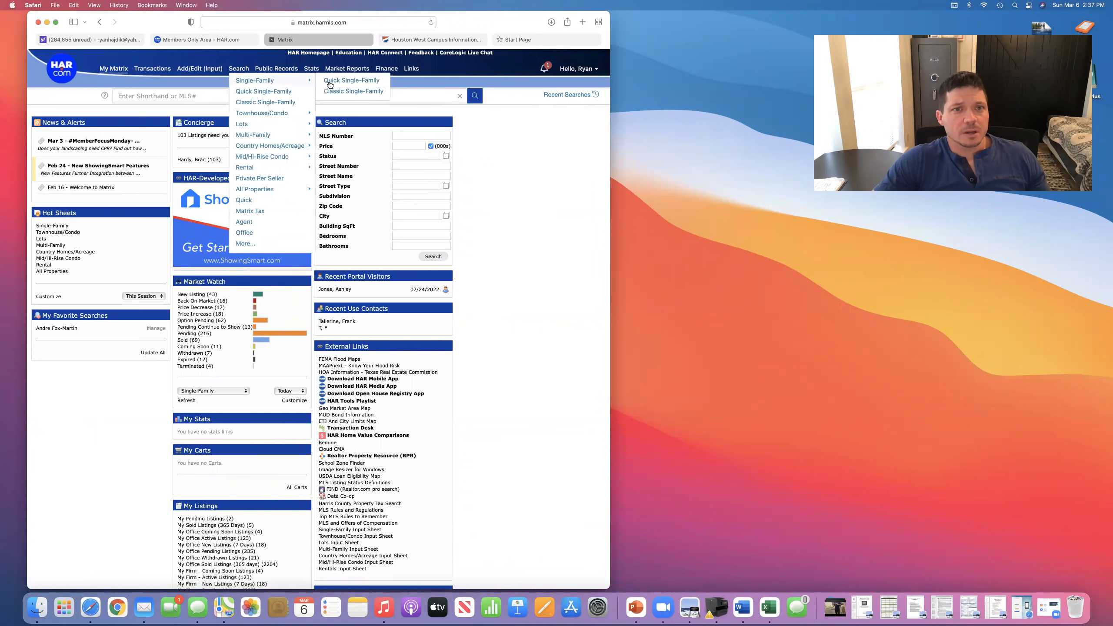
left_click(353, 84)
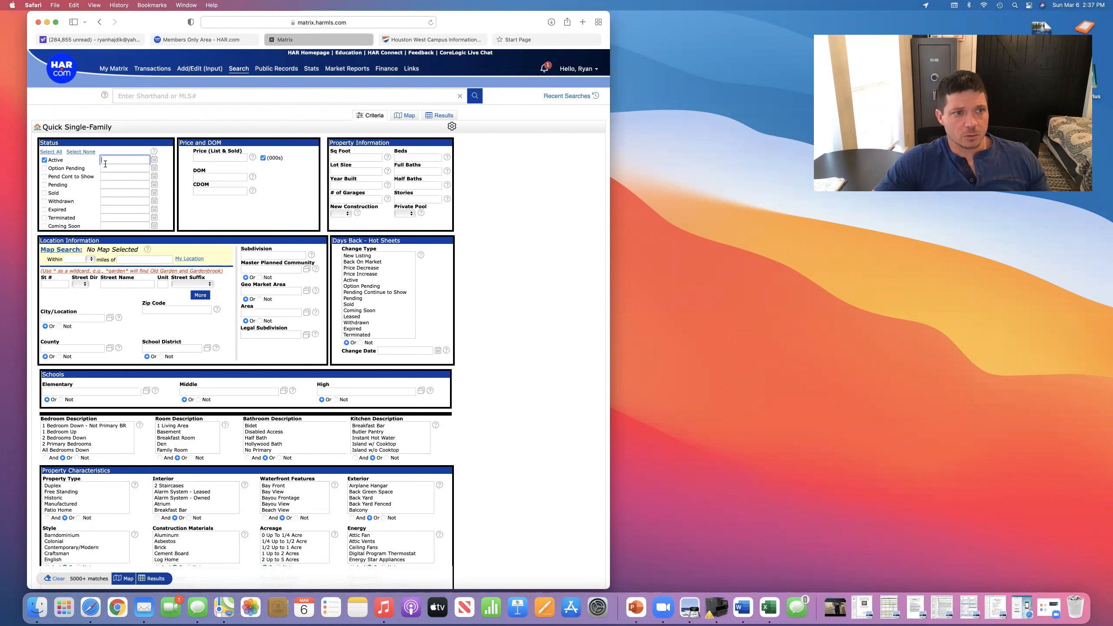
- Clear the 0-350 mistakenly entered as the Active date, and set List & Sold price to 0-350 thousand
left_click(142, 160)
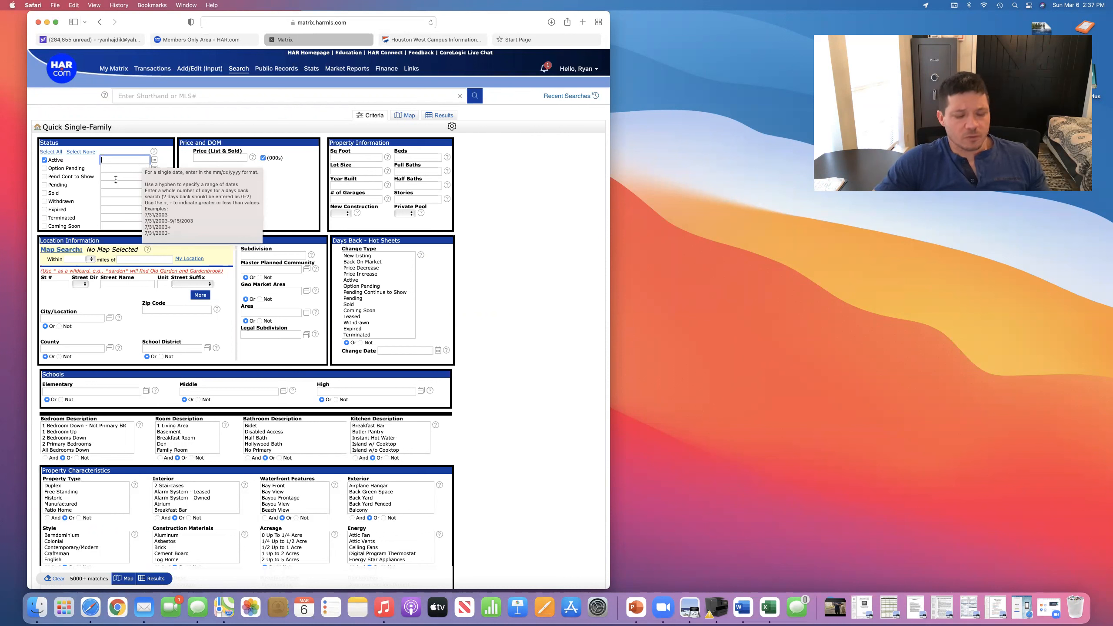
type("0")
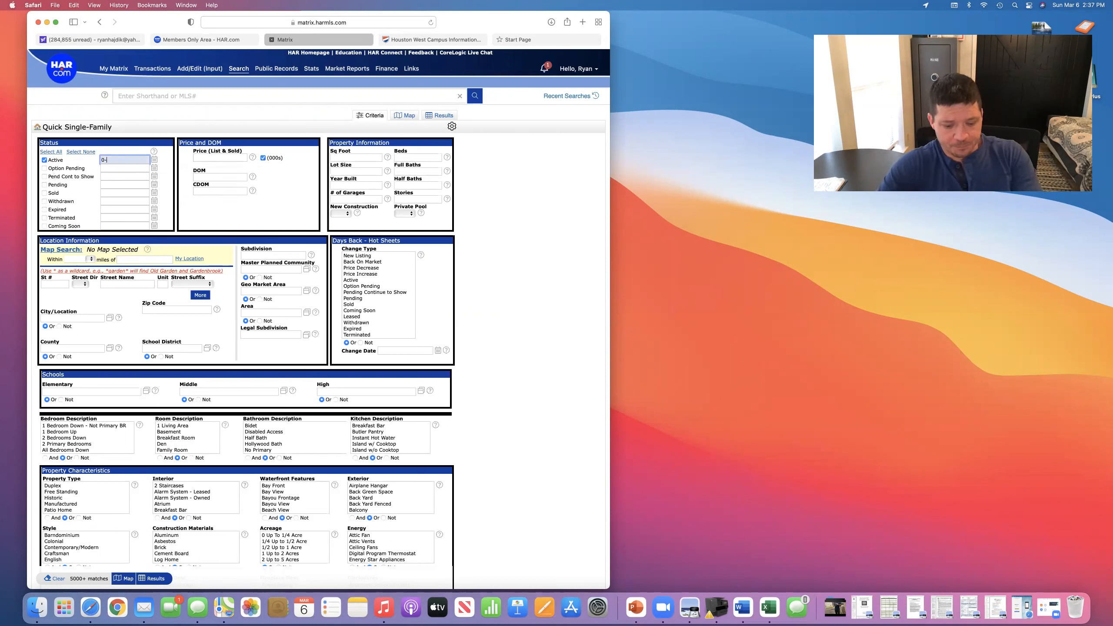
type("-350")
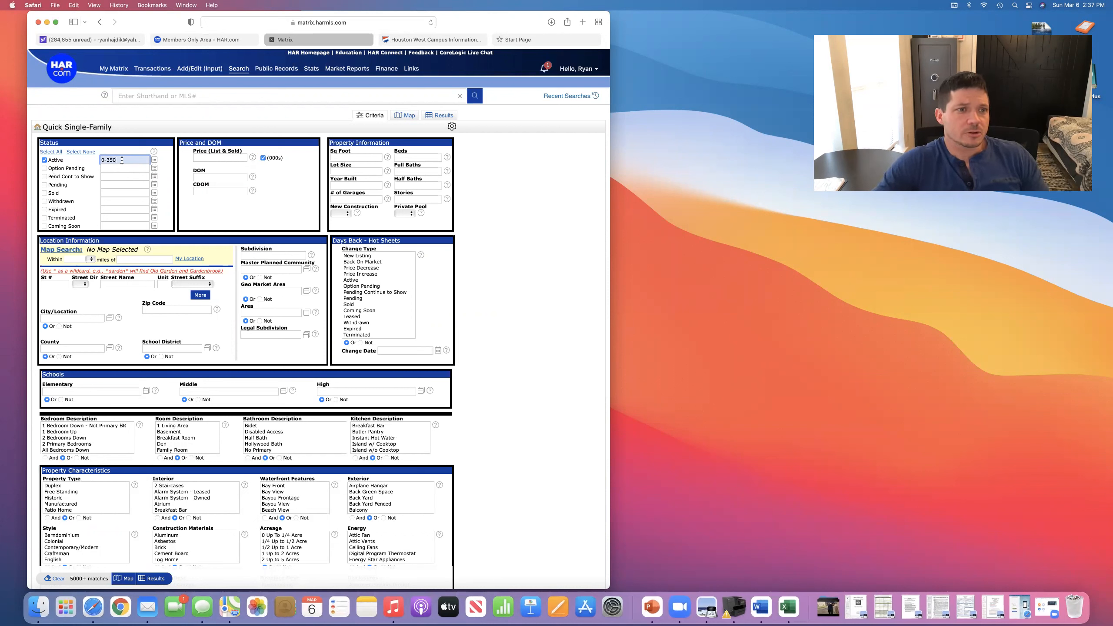
left_click_drag(122, 161, 89, 161)
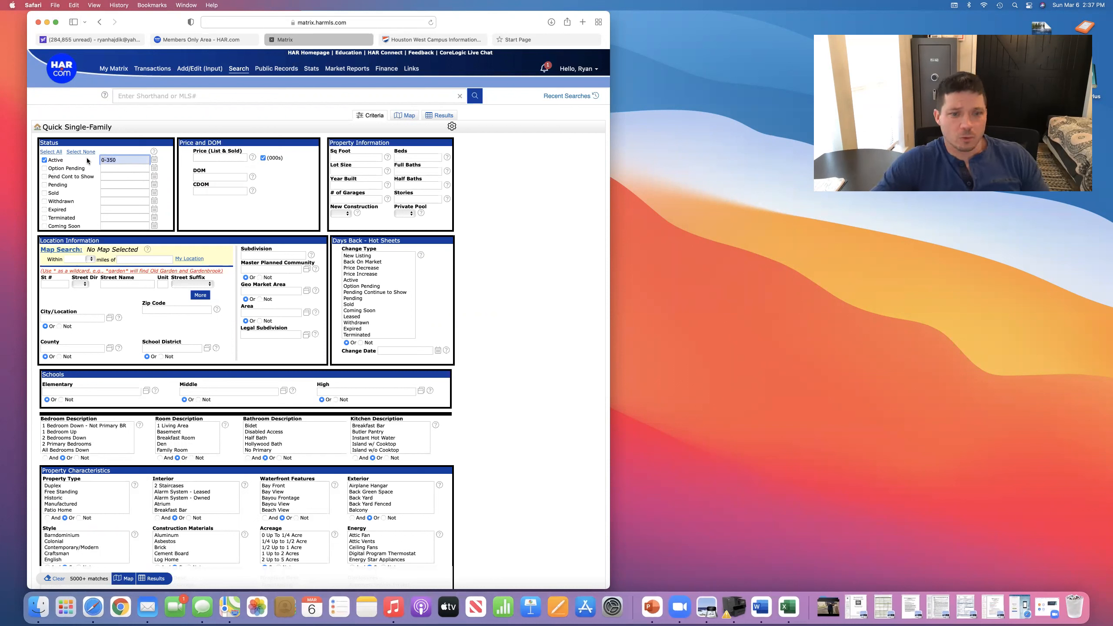
key("BackSpace")
left_click(218, 158)
type("0-350")
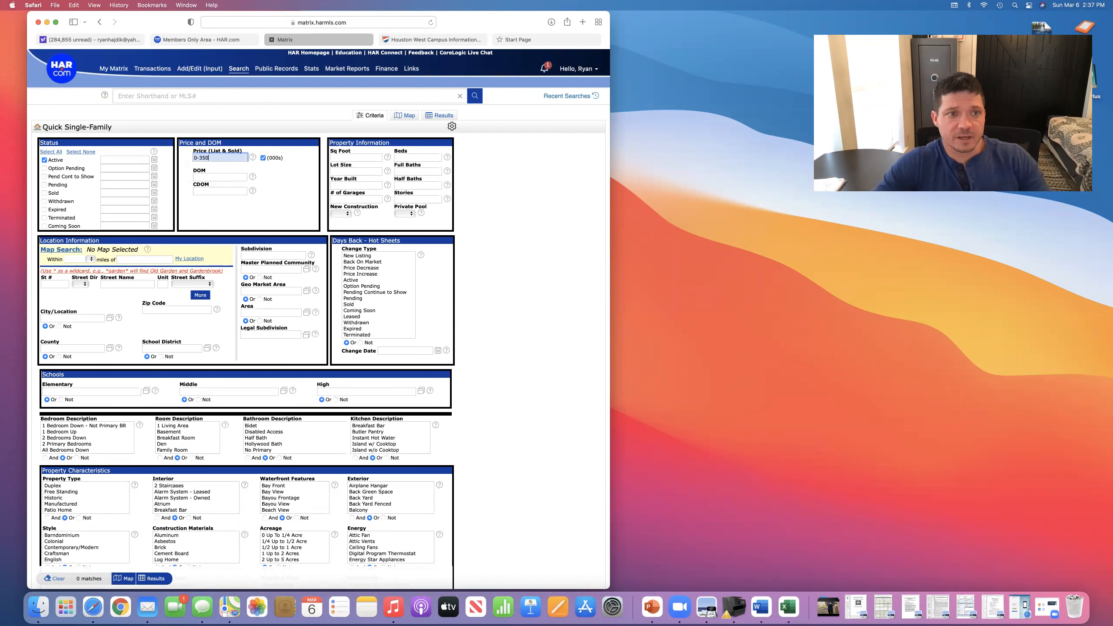
left_click(286, 173)
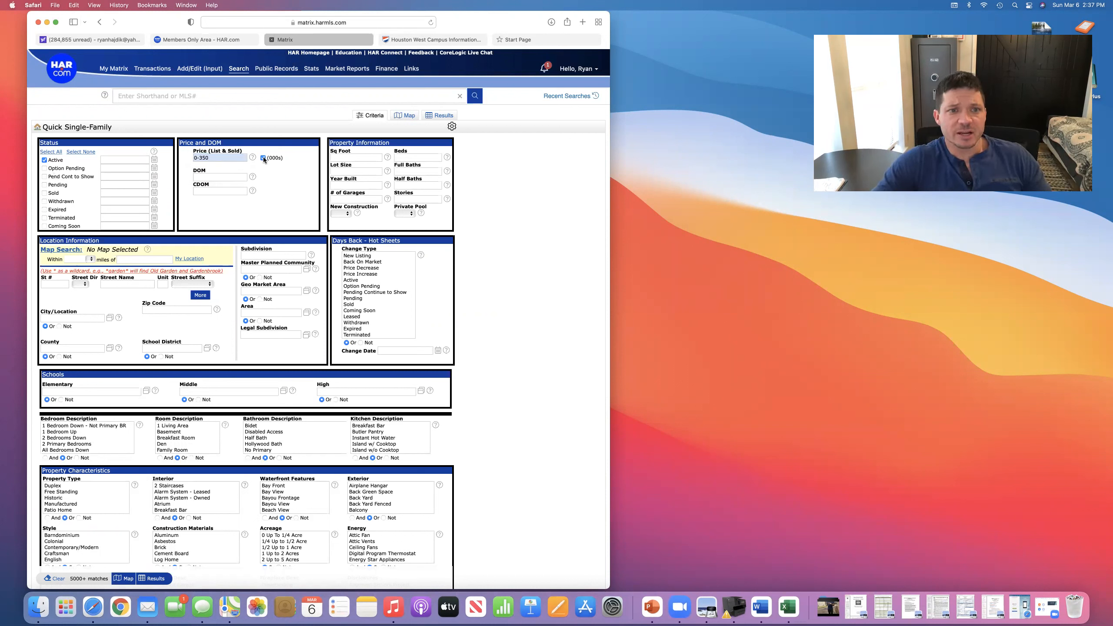
left_click_drag(286, 159, 254, 158)
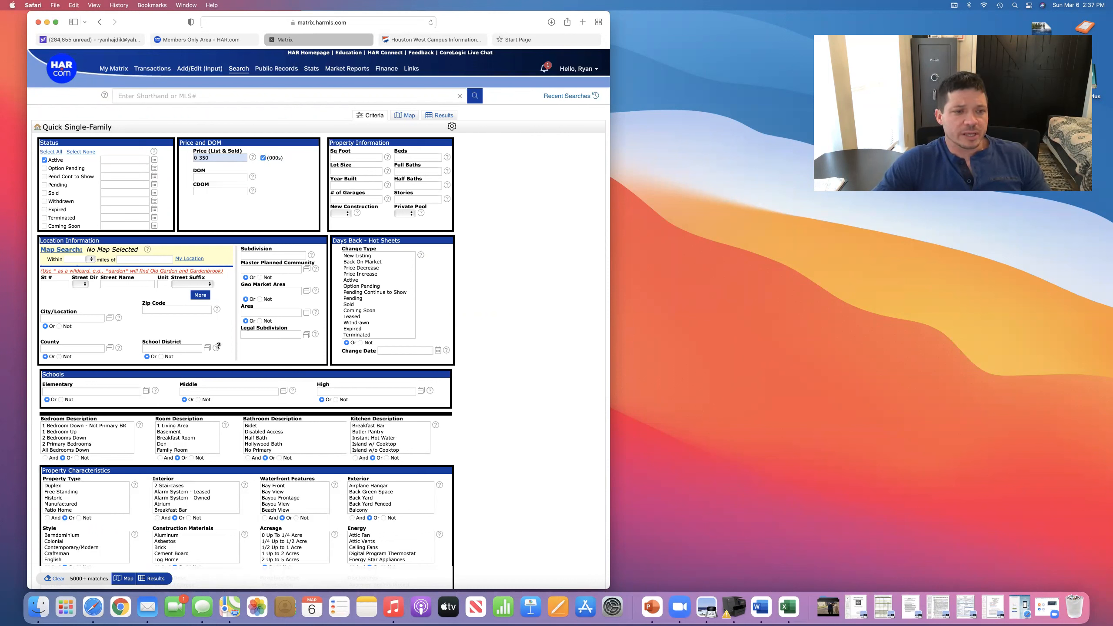
scroll(213, 331, "down", 5)
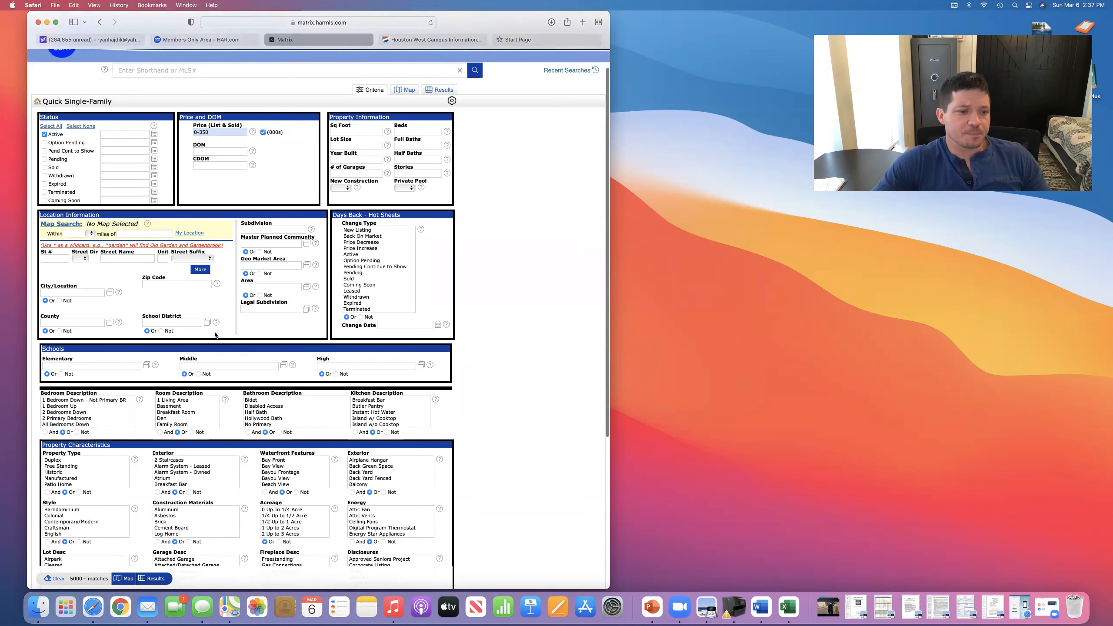
scroll(215, 335, "down", 5)
scroll(227, 333, "up", 4)
scroll(228, 331, "up", 1)
left_click(149, 310)
left_click(75, 319)
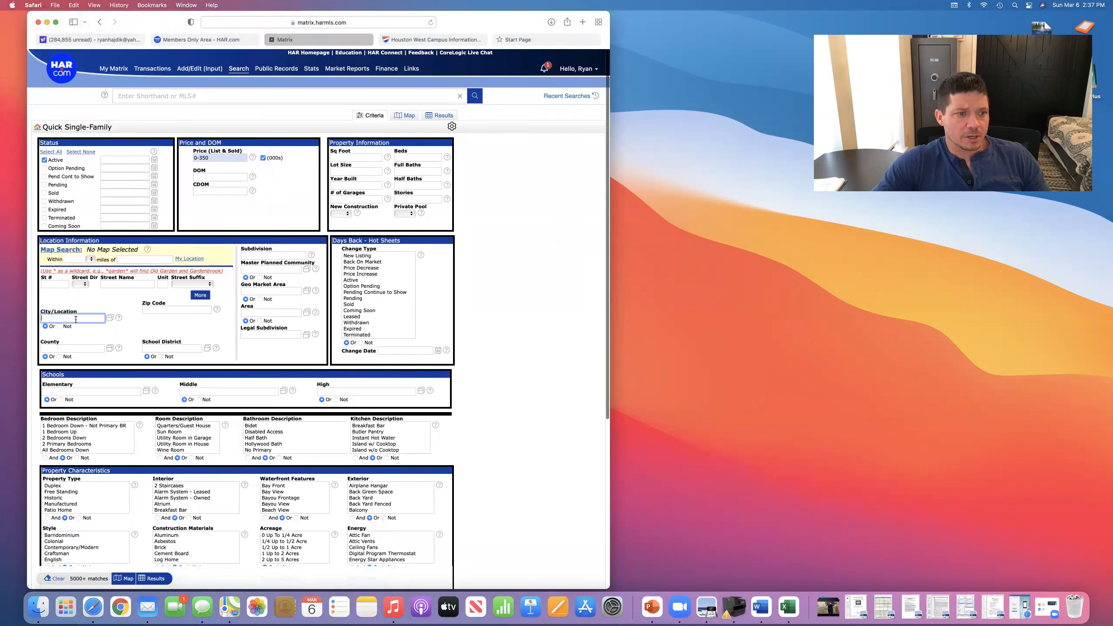
left_click(160, 349)
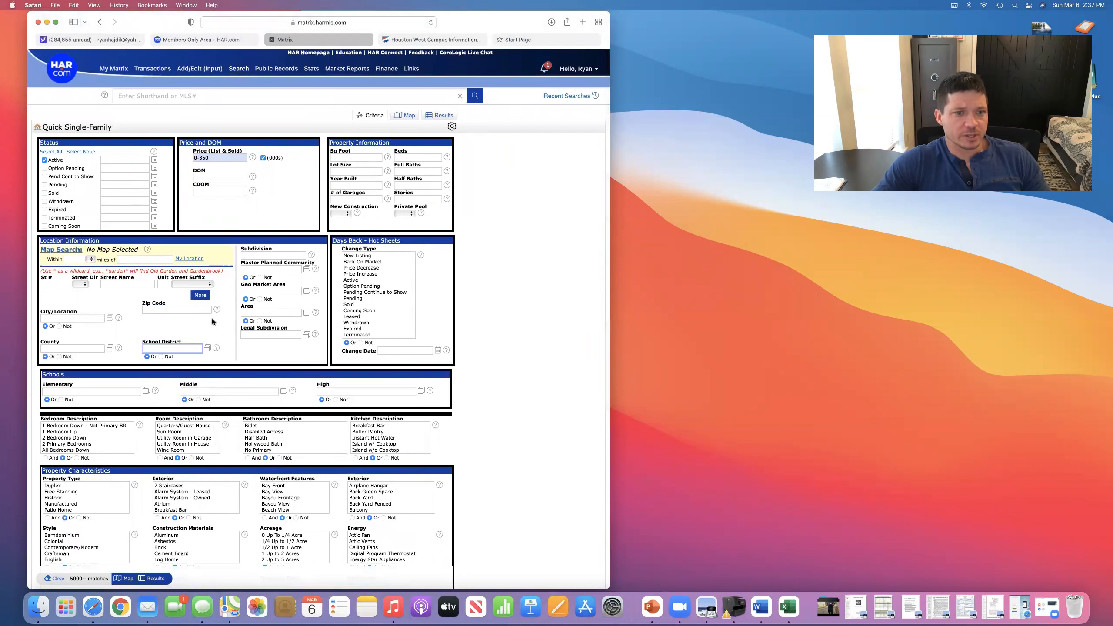
left_click_drag(57, 272, 229, 360)
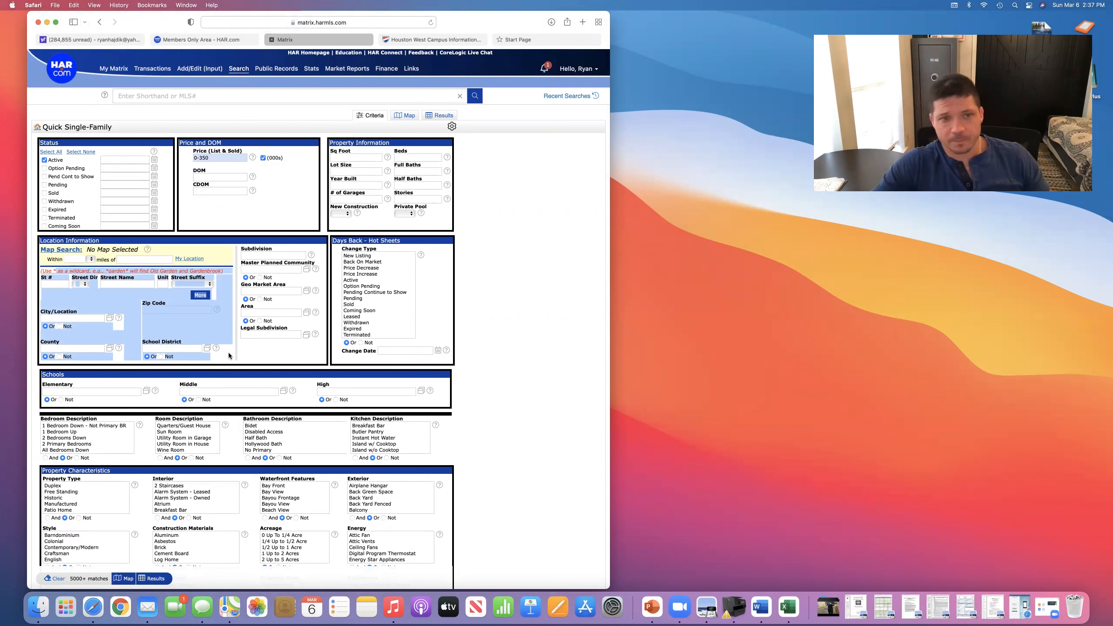
left_click(214, 328)
left_click(167, 312)
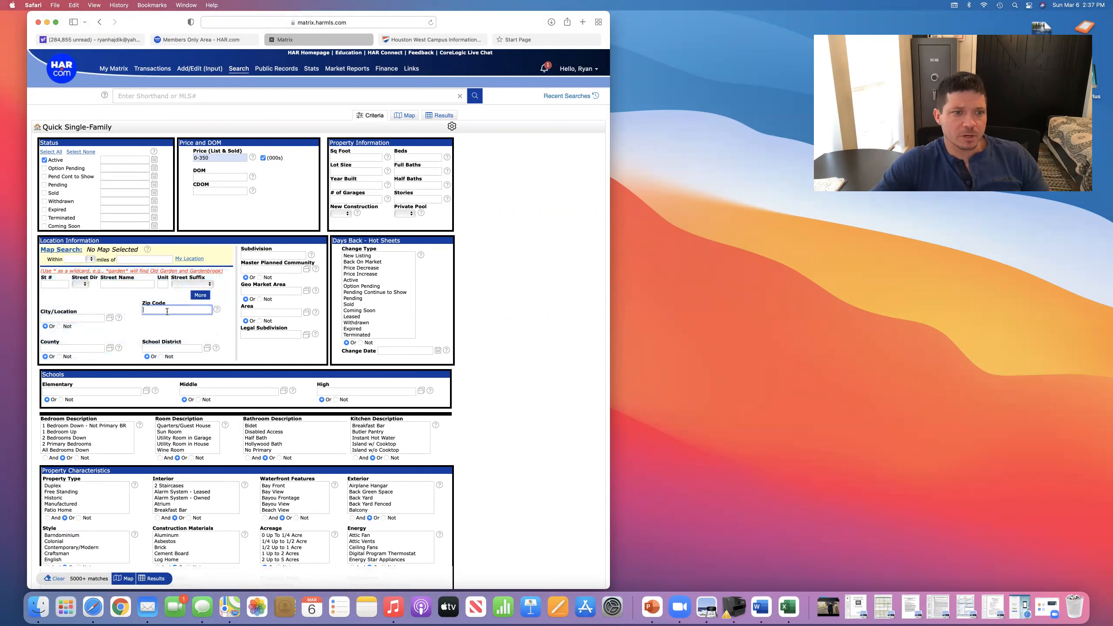
left_click(75, 317)
type("katy")
left_click(65, 329)
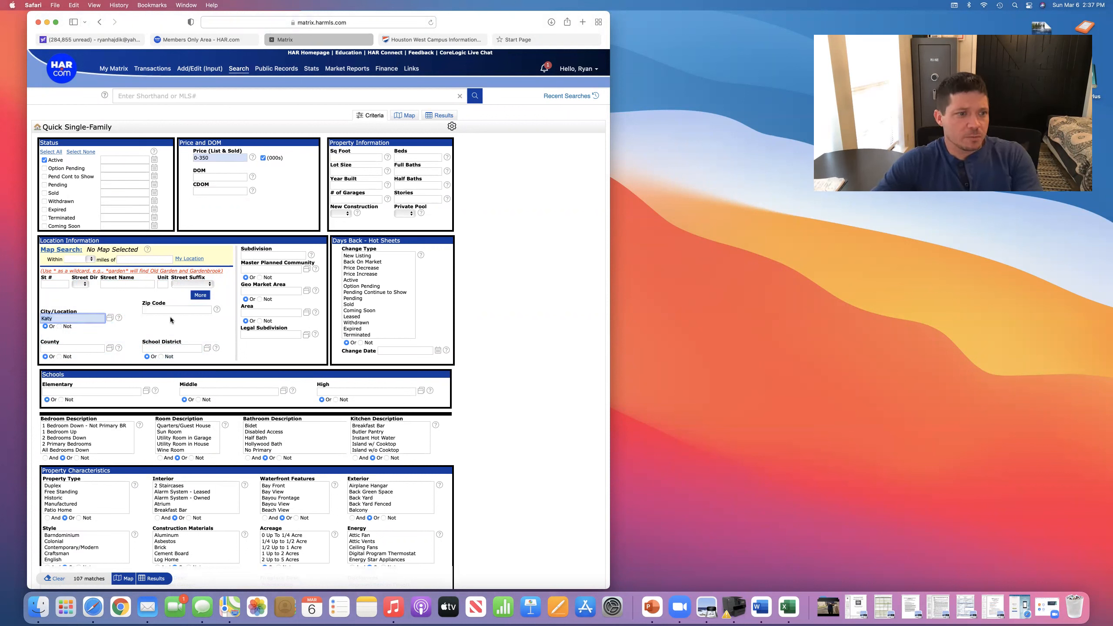
left_click(181, 309)
type("77450")
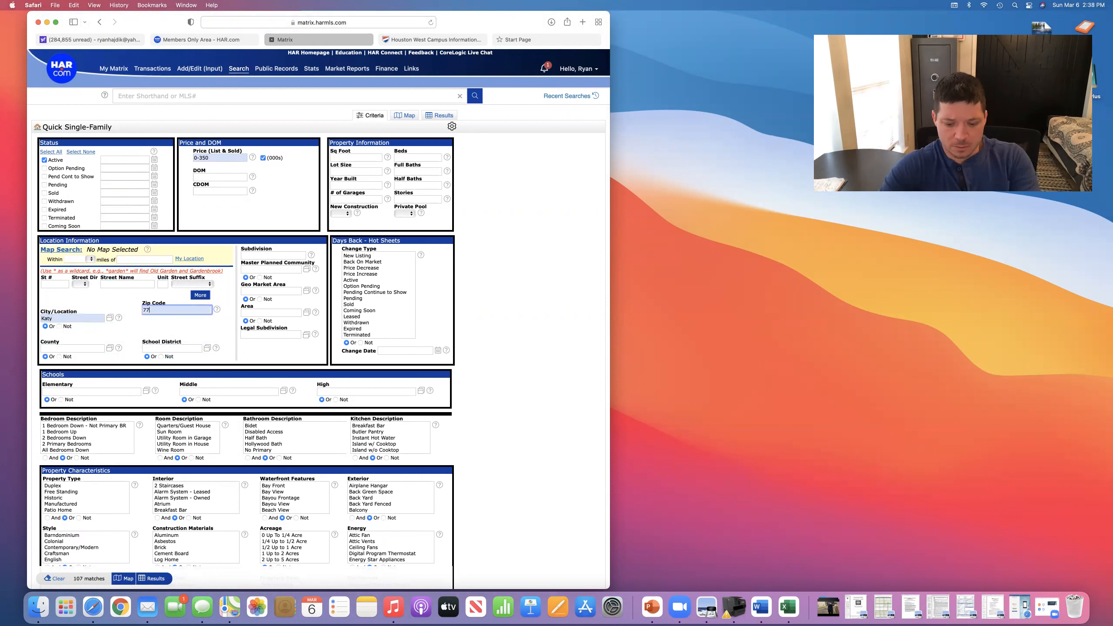
left_click(189, 327)
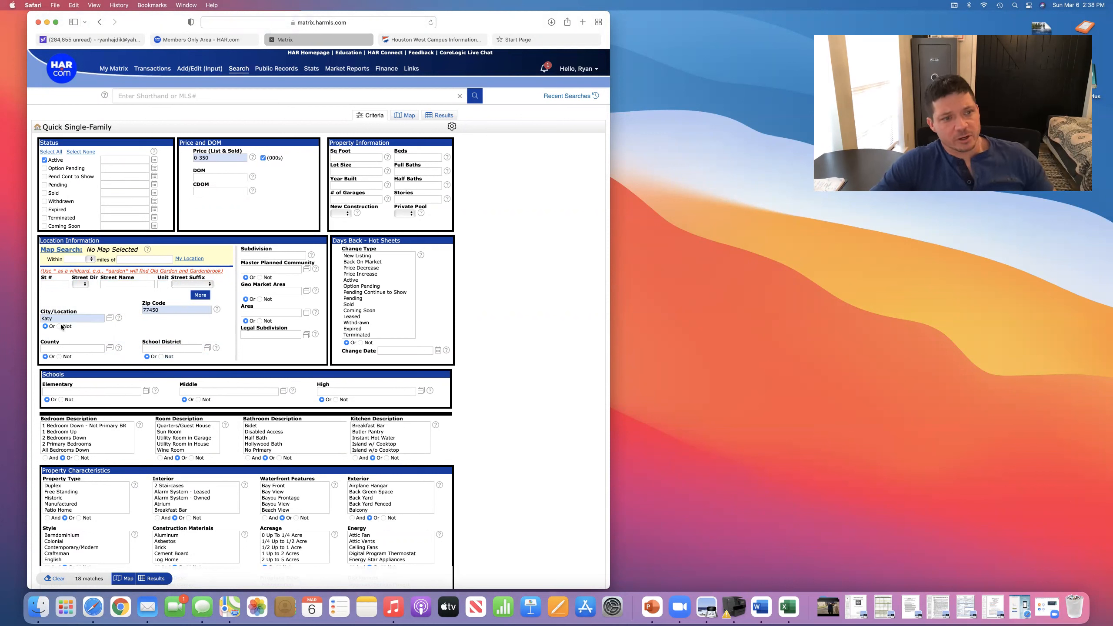
left_click(174, 310)
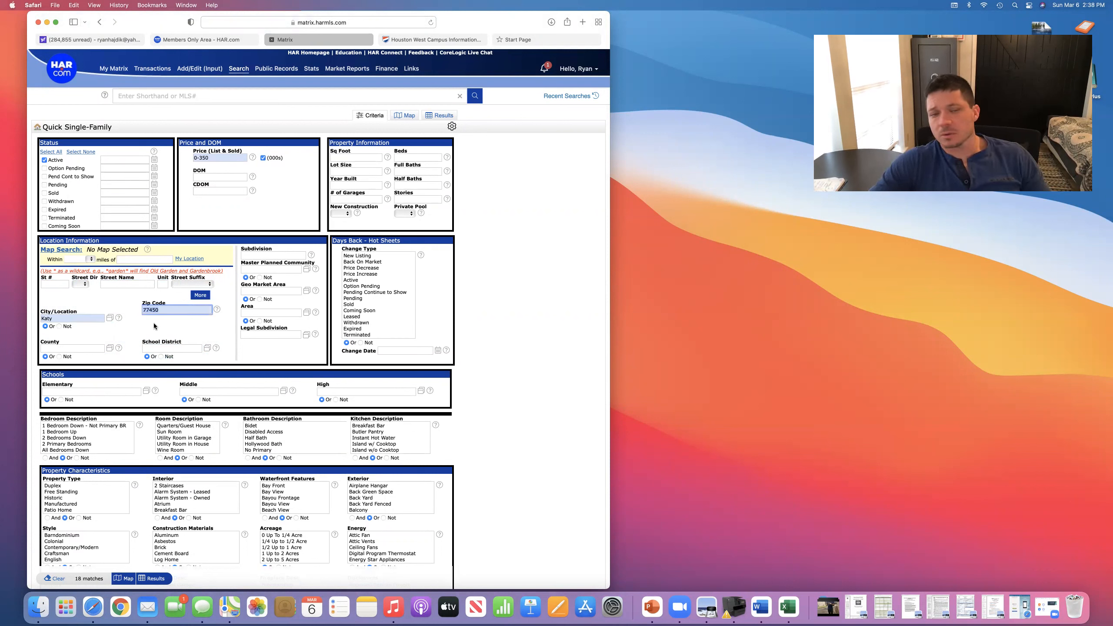
left_click(174, 310)
key("super+a")
key("BackSpace")
left_click(94, 314)
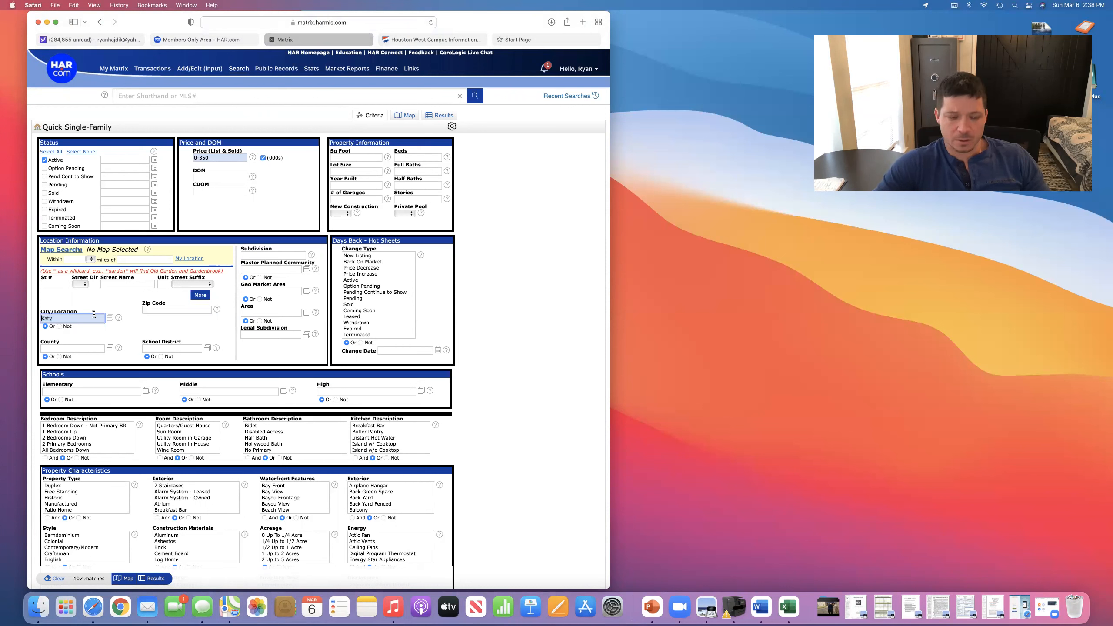
key("super+a")
key("BackSpace")
left_click(153, 309)
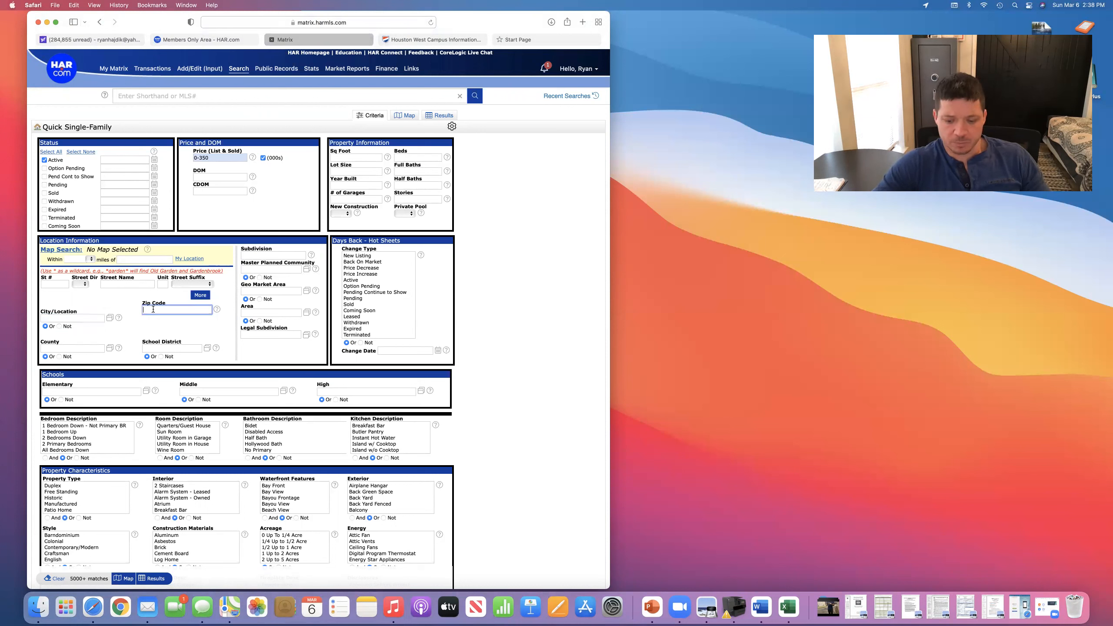
type("77450")
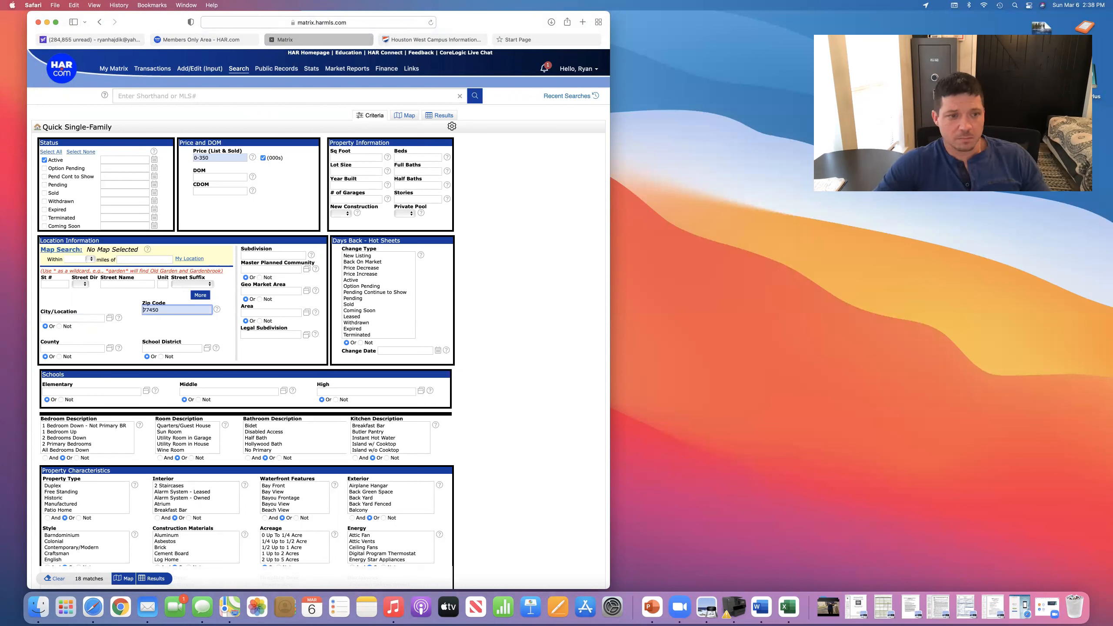
key("super+a")
type("7")
key("BackSpace")
left_click(202, 227)
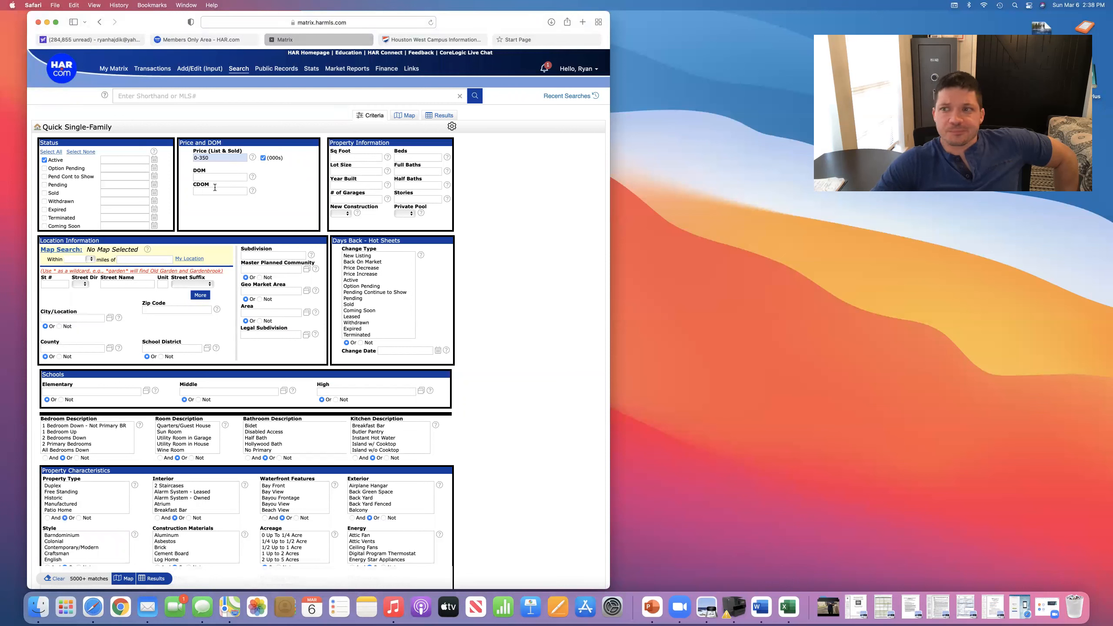
mouse_move(216, 188)
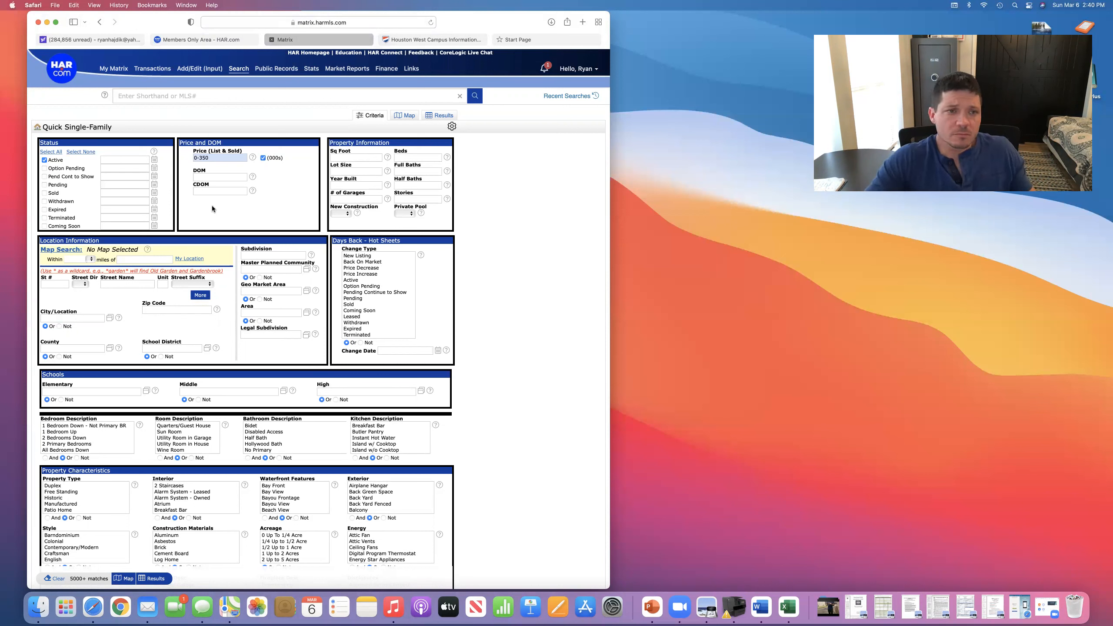
- Require 3+ beds and 2+ full baths in the search criteria
scroll(211, 215, "down", 2)
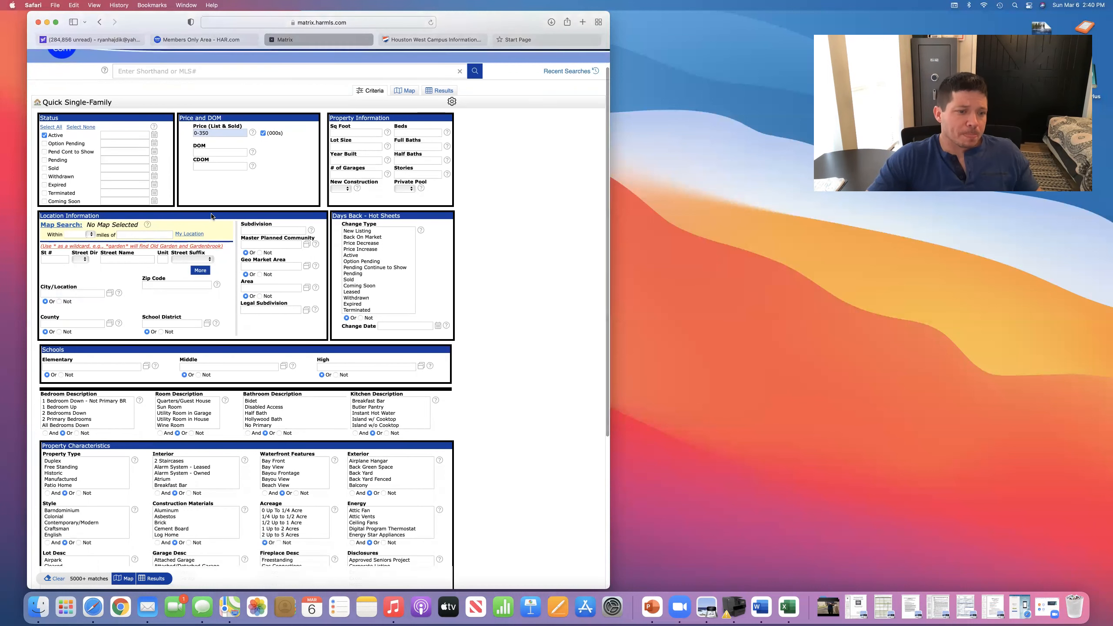
scroll(210, 215, "down", 2)
scroll(211, 215, "up", 4)
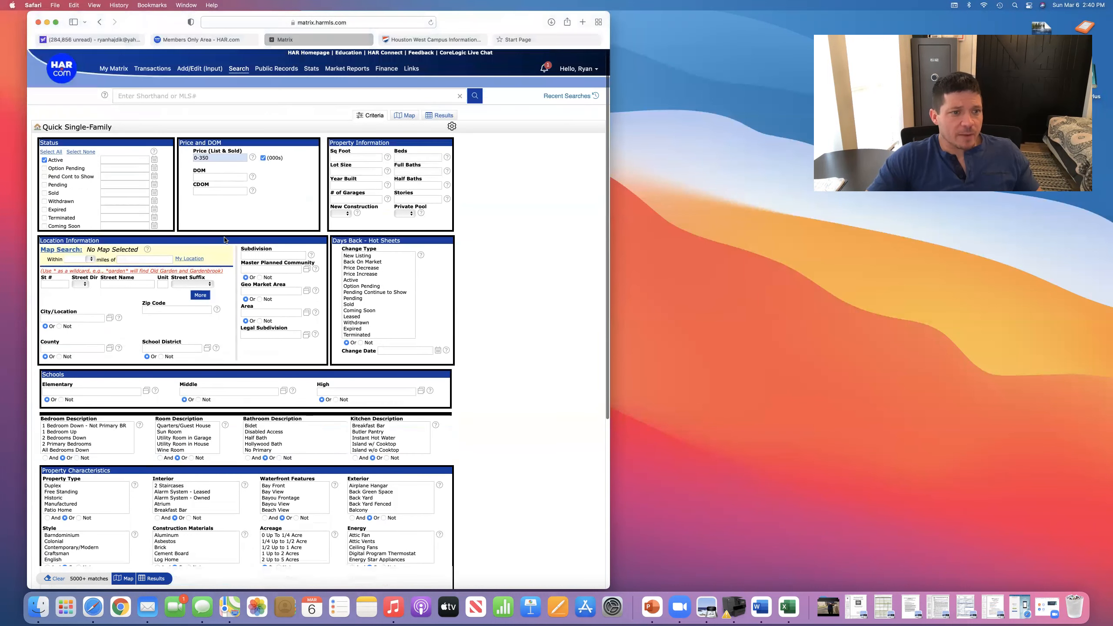
scroll(172, 317, "down", 3)
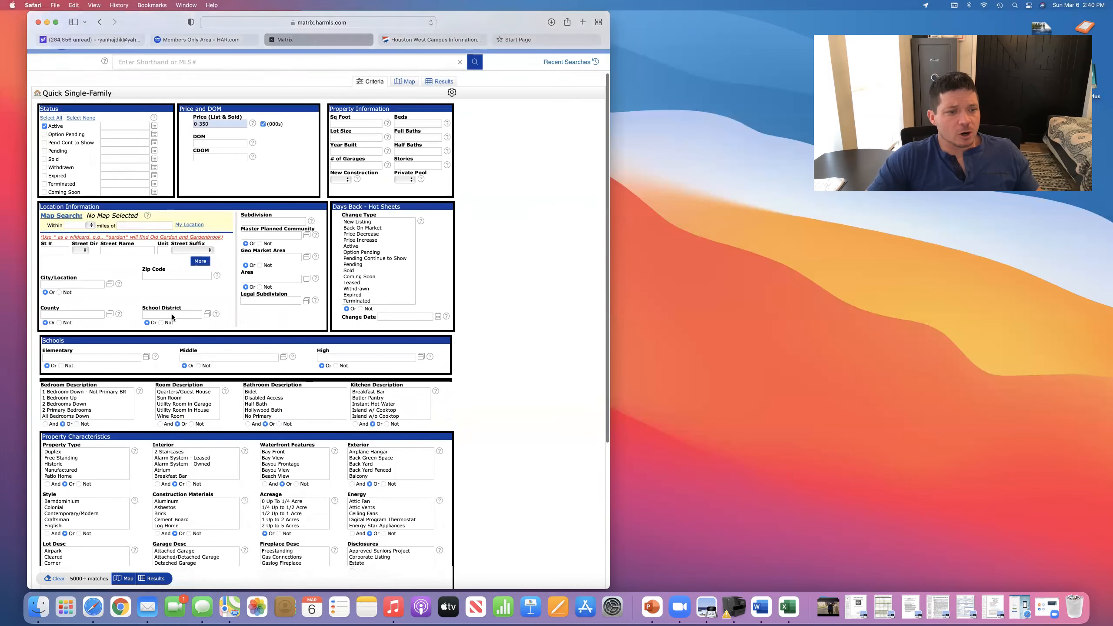
scroll(172, 317, "up", 3)
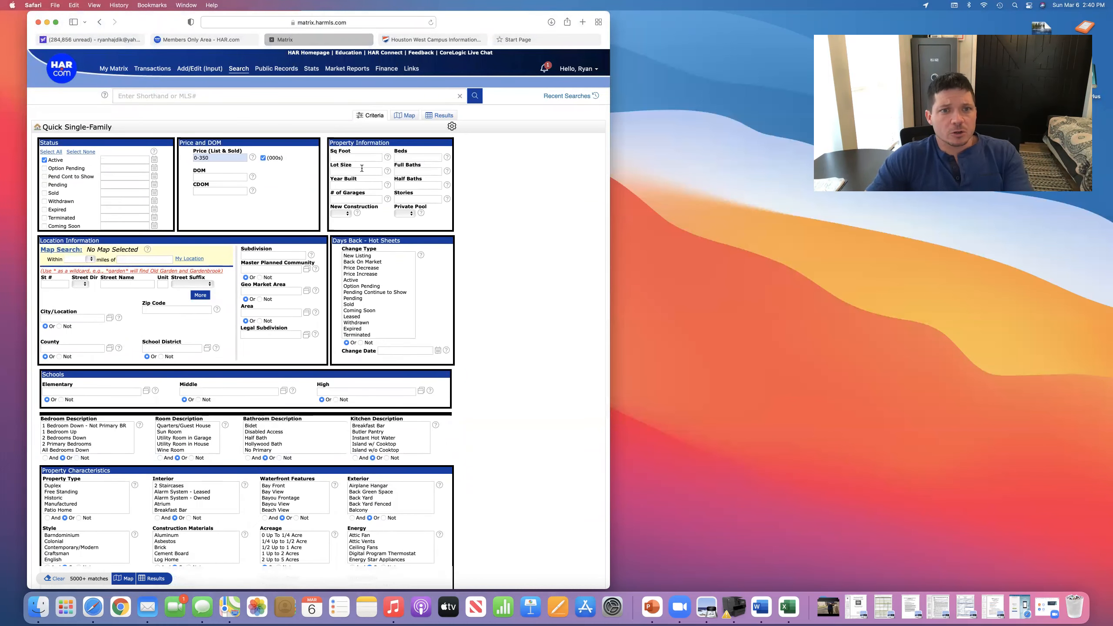
left_click(418, 159)
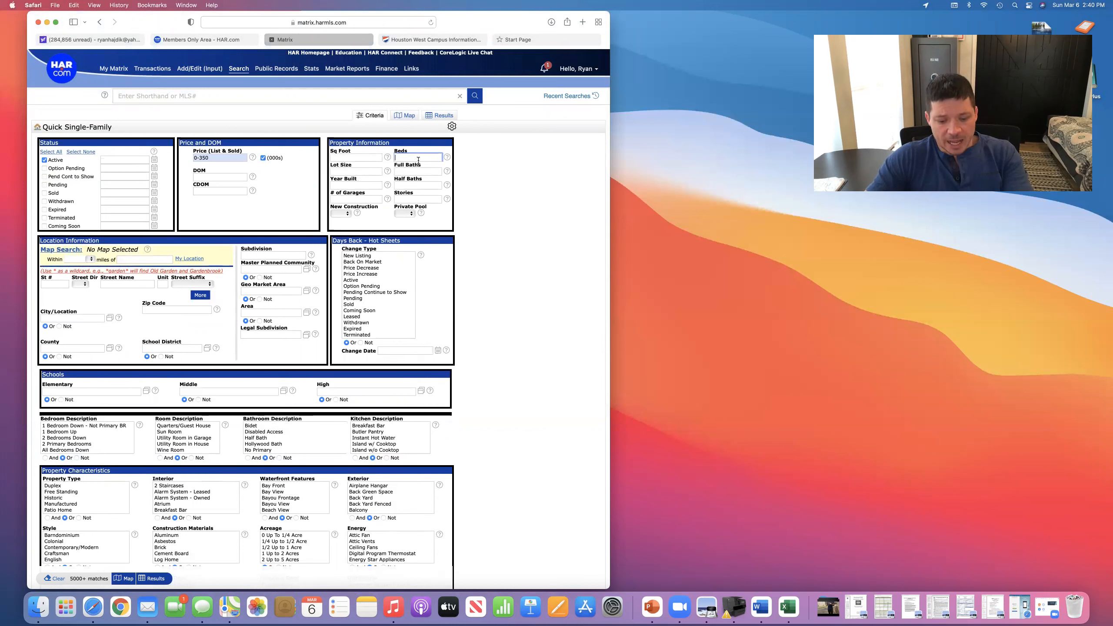
type("3")
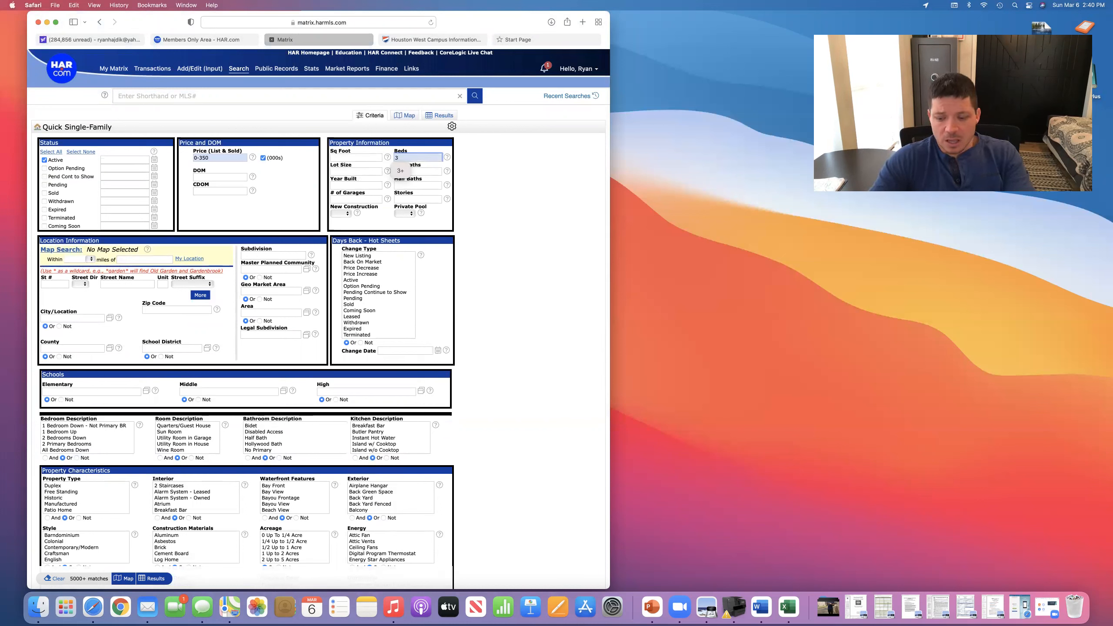
type("+")
left_click(428, 170)
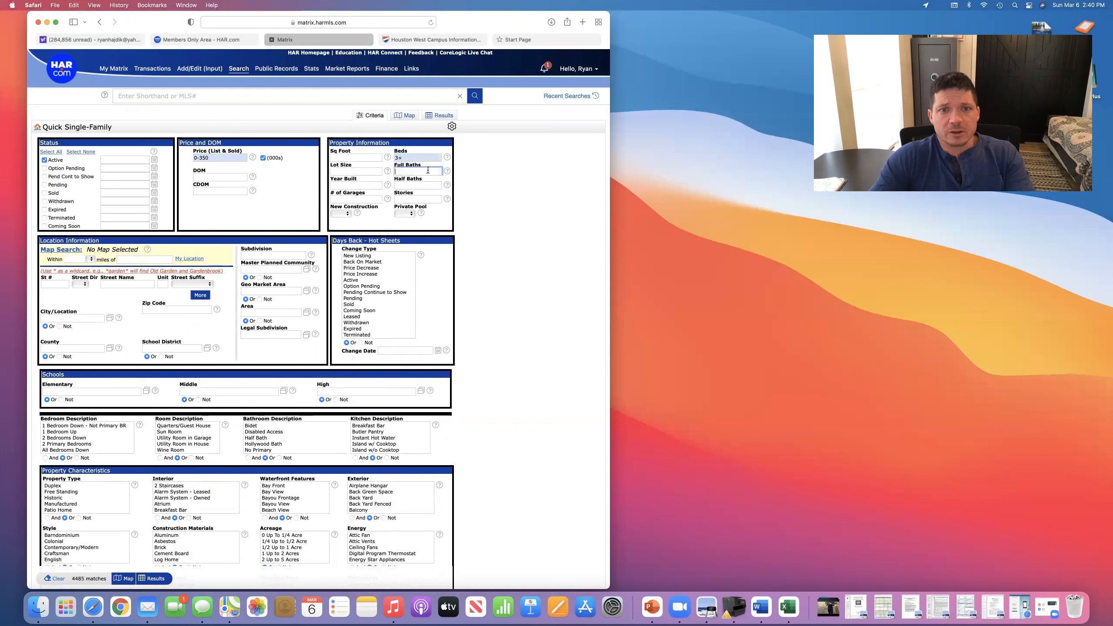
type("2+")
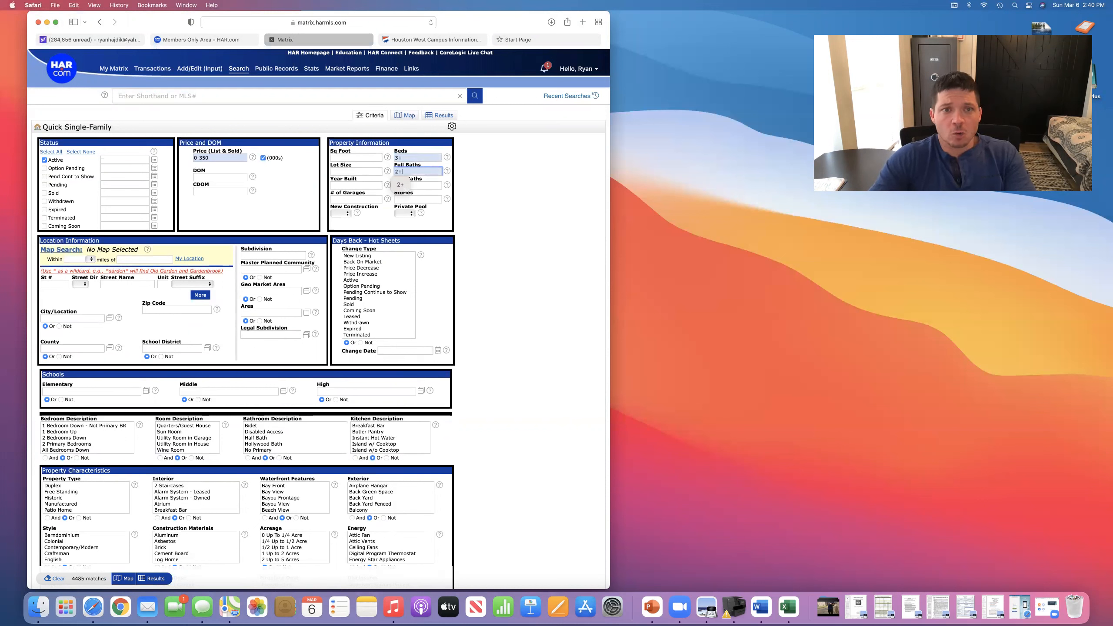
left_click(429, 187)
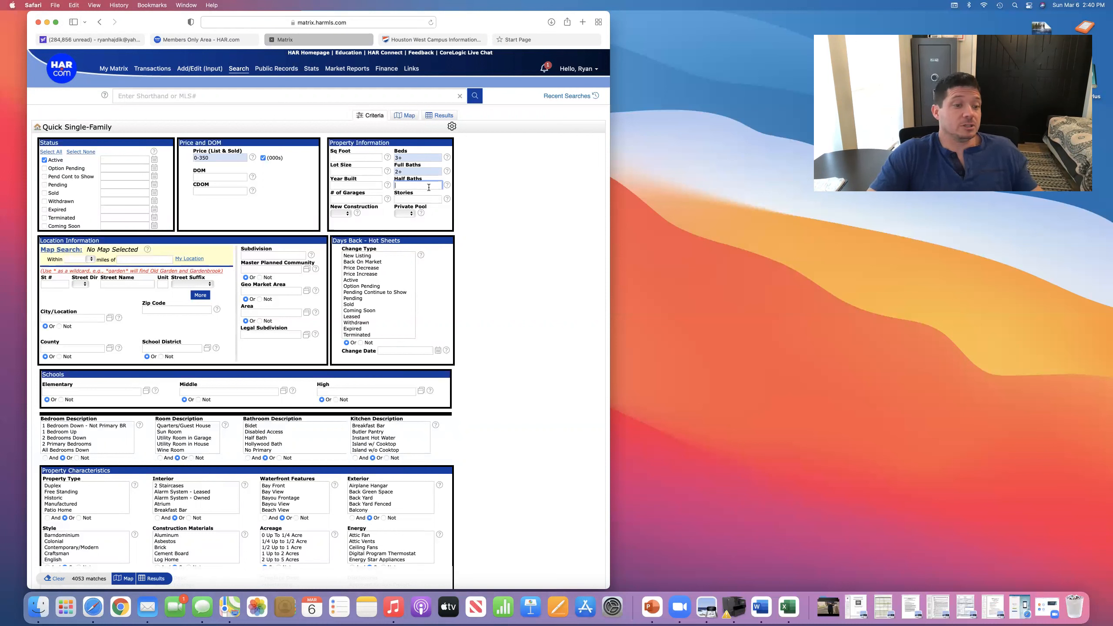
- Try a 2000+ square footage minimum, then remove it so square footage stays unrestricted
left_click(352, 159)
type("200+")
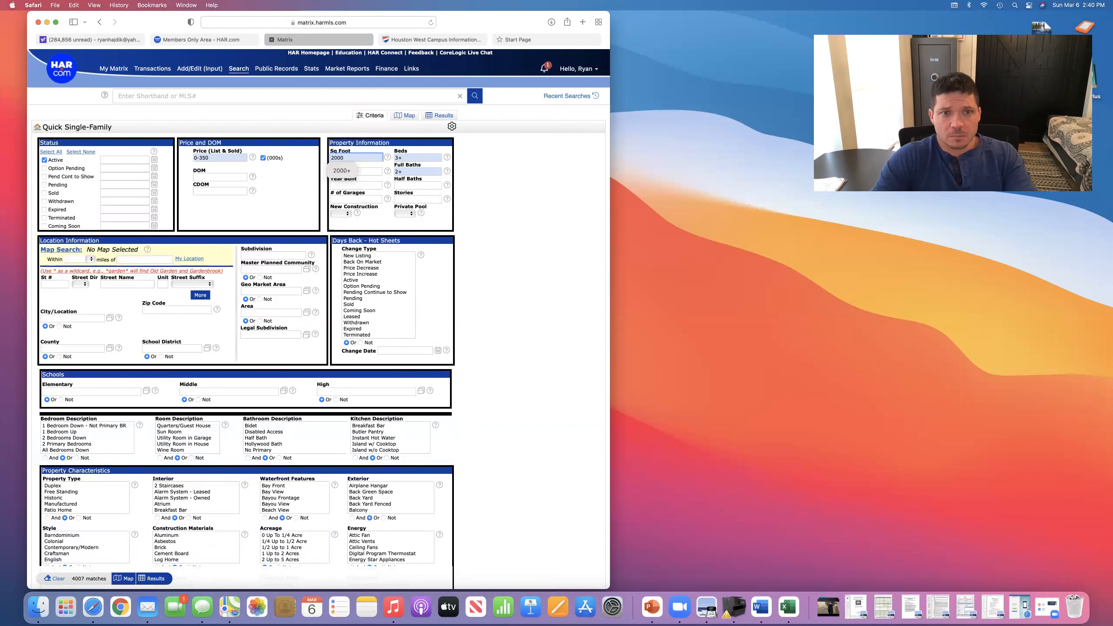
left_click(349, 169)
left_click(502, 202)
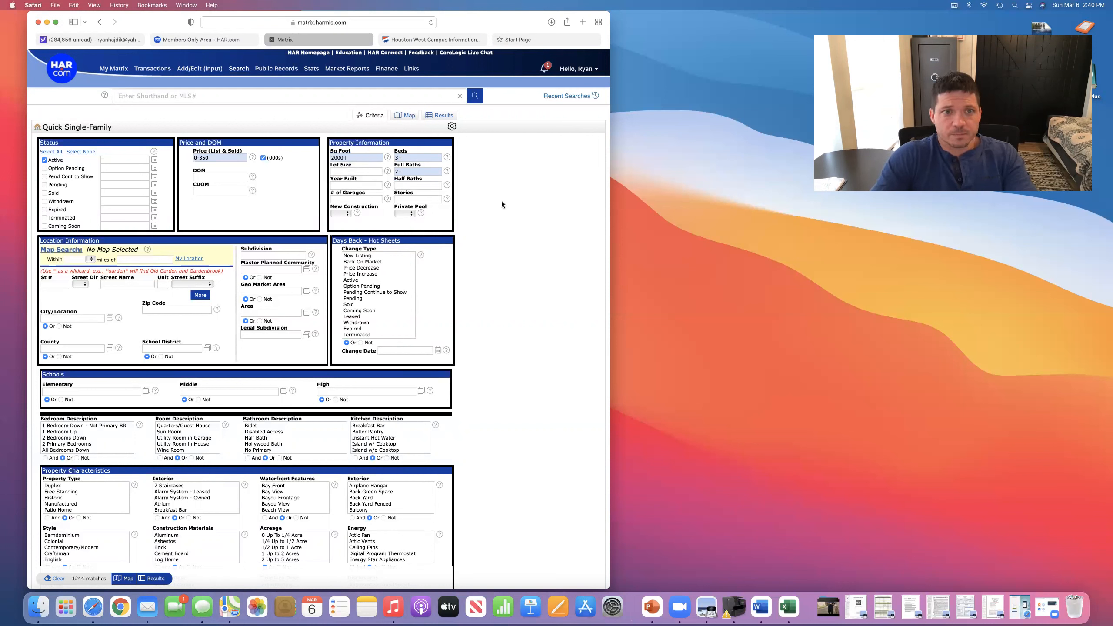
left_click_drag(360, 159, 261, 154)
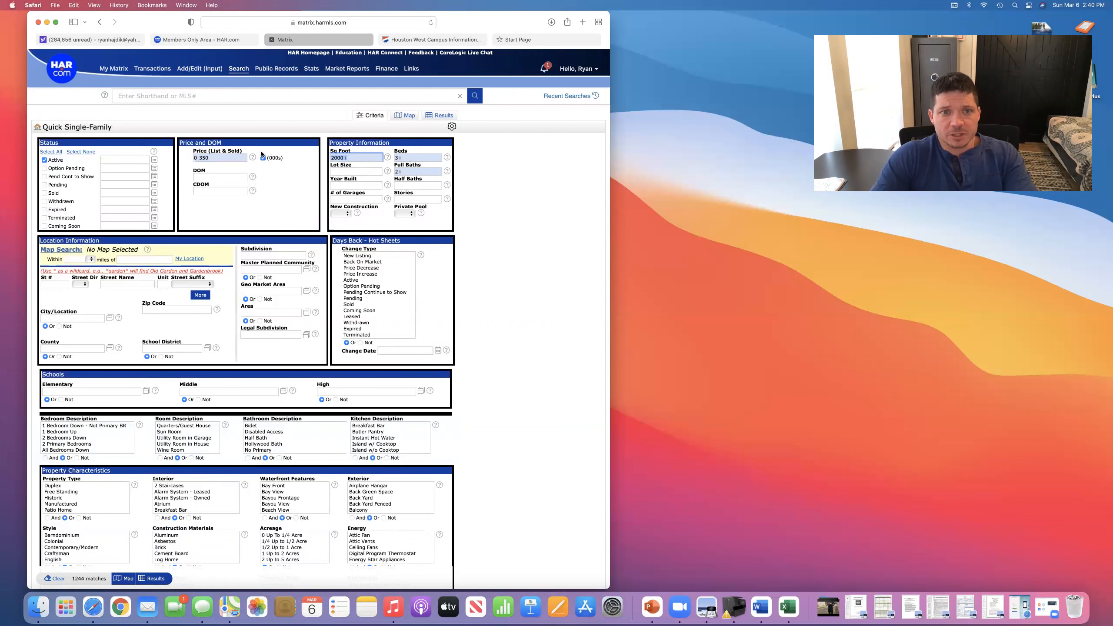
key("BackSpace")
left_click(486, 198)
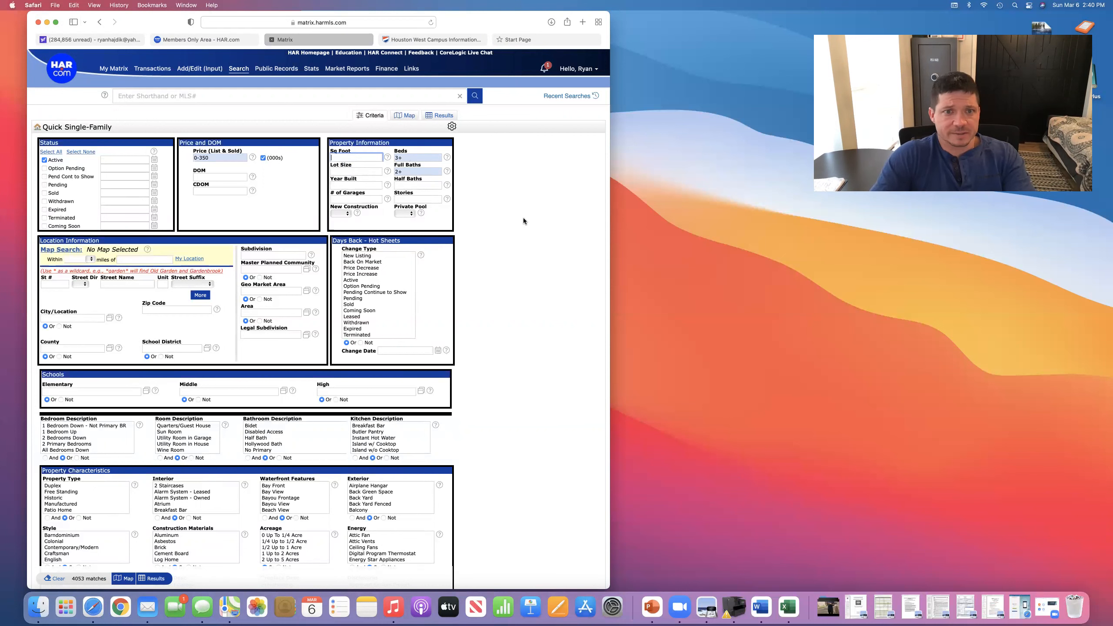
- Scroll down to Additional Fields and bring up the list of extra search fields
scroll(520, 218, "down", 2)
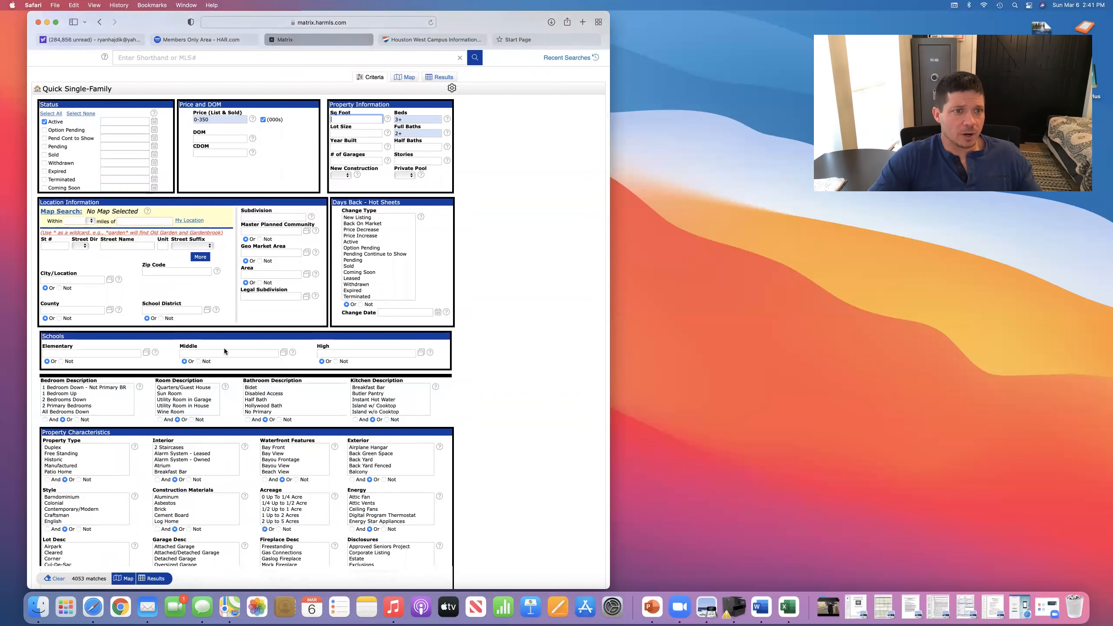
scroll(225, 351, "up", 2)
scroll(225, 351, "down", 2)
scroll(224, 351, "down", 3)
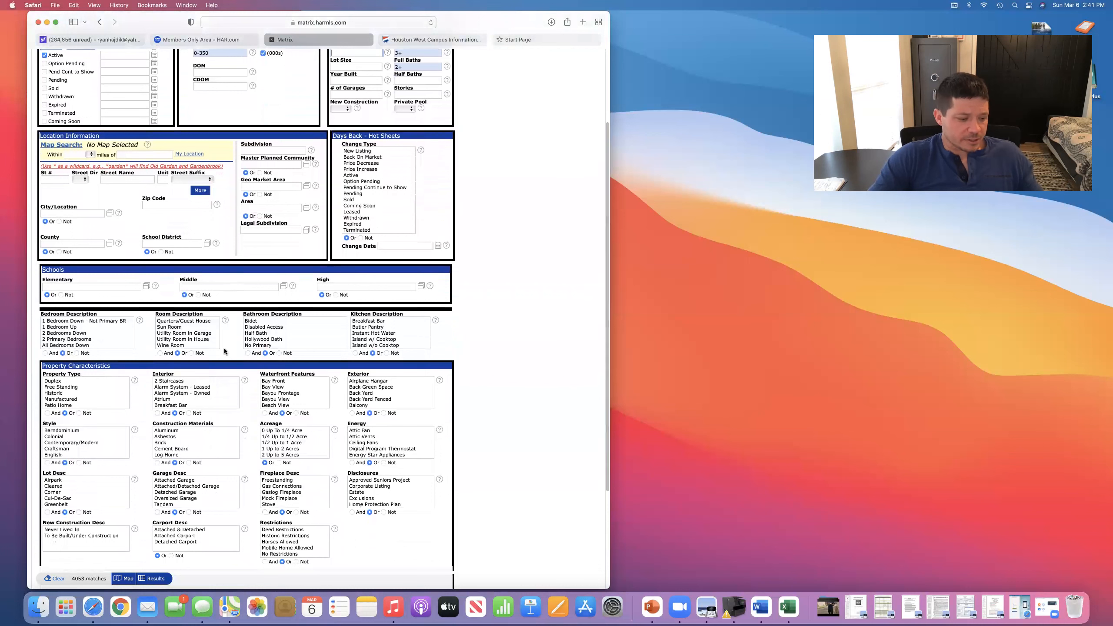
scroll(225, 351, "down", 6)
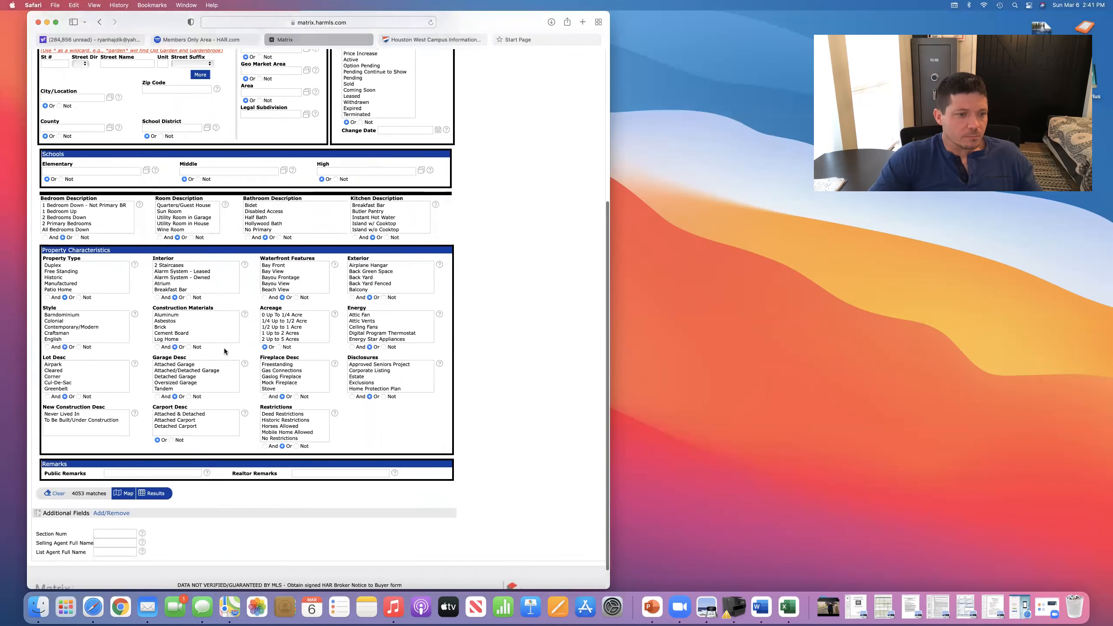
scroll(225, 352, "up", 12)
scroll(223, 371, "down", 10)
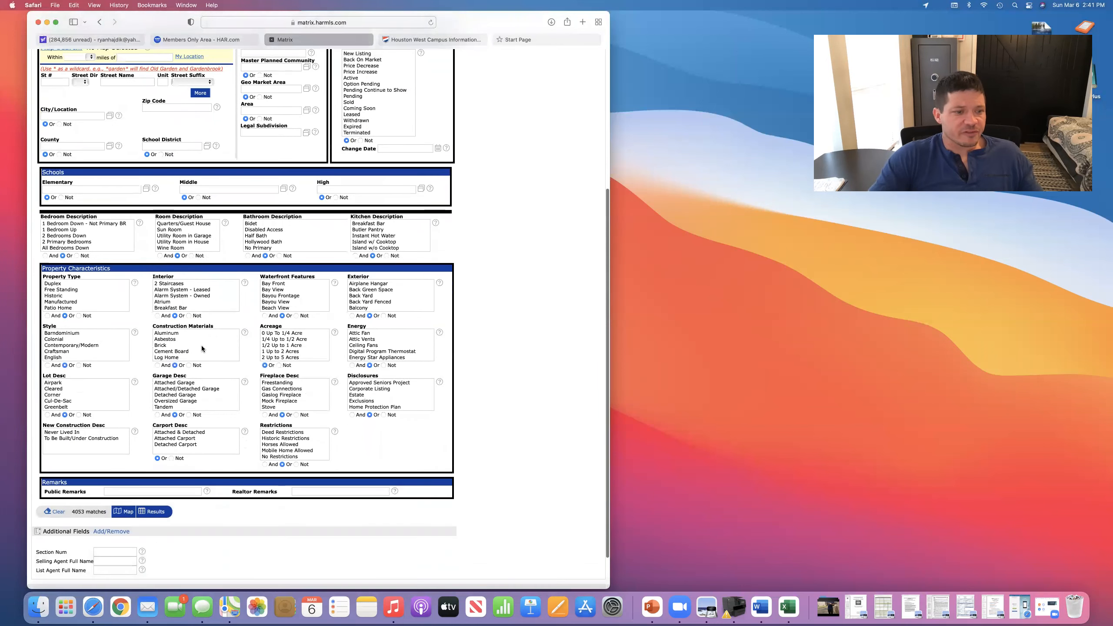
scroll(201, 346, "down", 2)
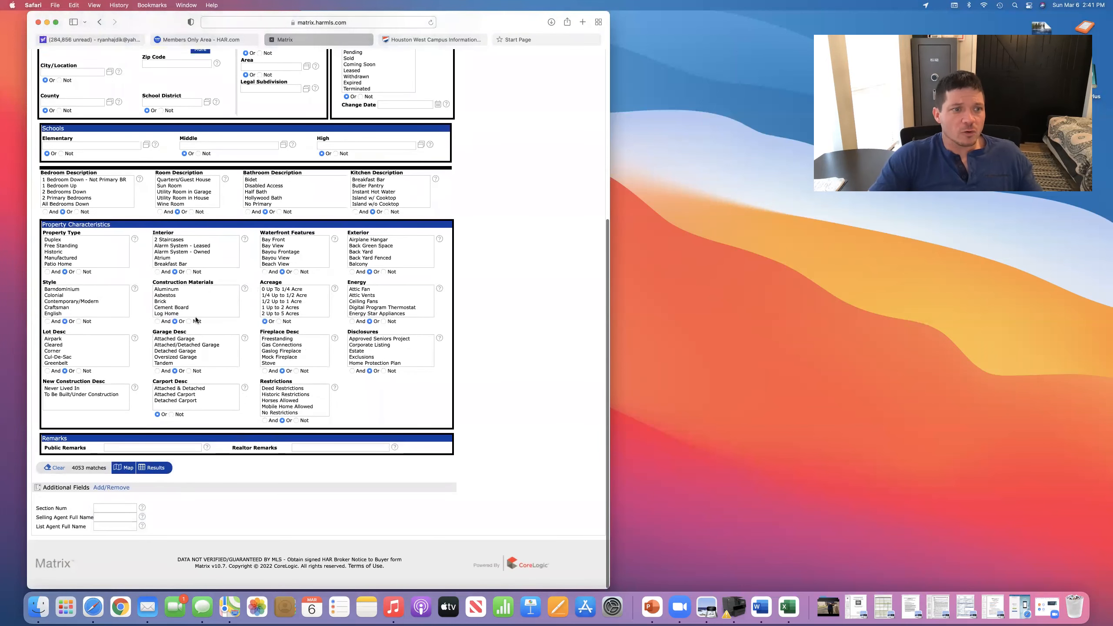
scroll(166, 298, "down", 5)
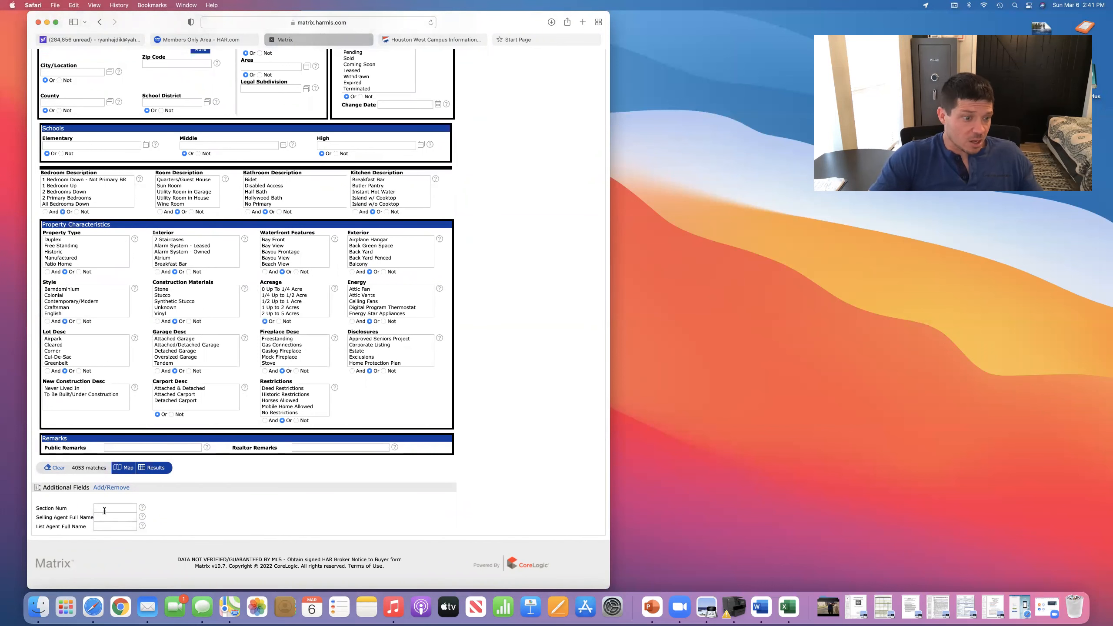
left_click(110, 488)
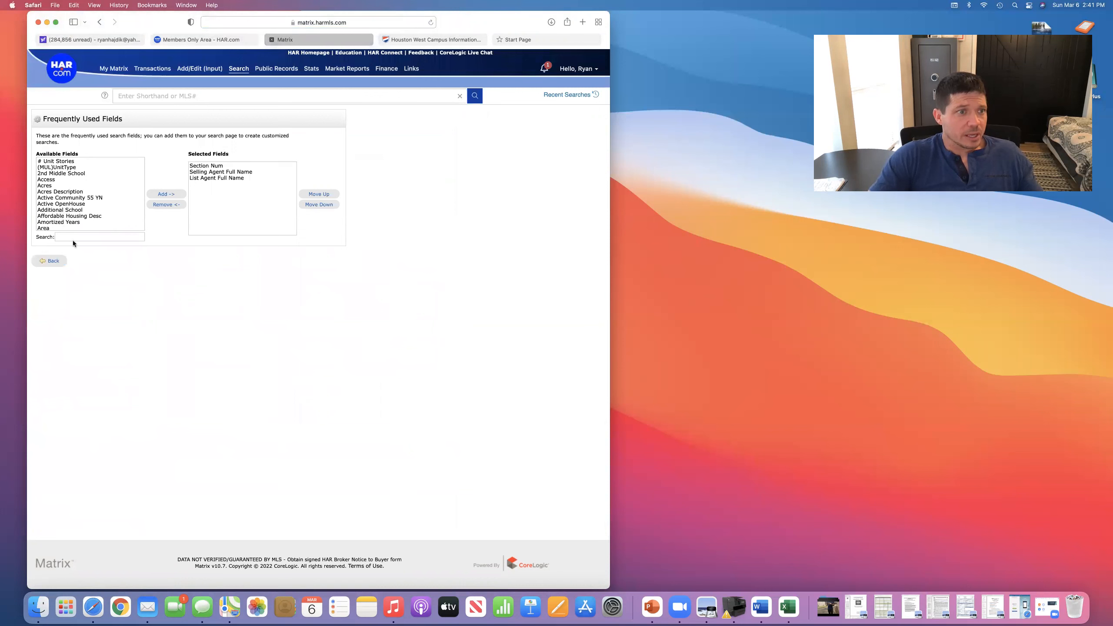
- Move Dishwasher from Available Fields into the selected fields and return to the search form
scroll(62, 204, "down", 8)
scroll(62, 203, "down", 1)
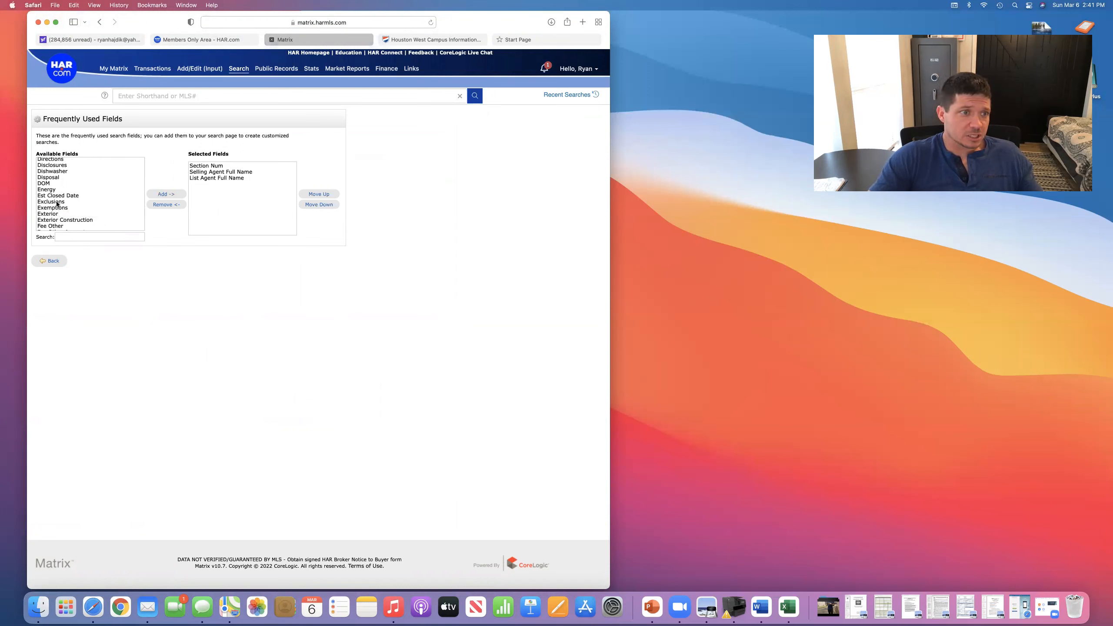
scroll(52, 185, "up", 2)
scroll(54, 181, "down", 2)
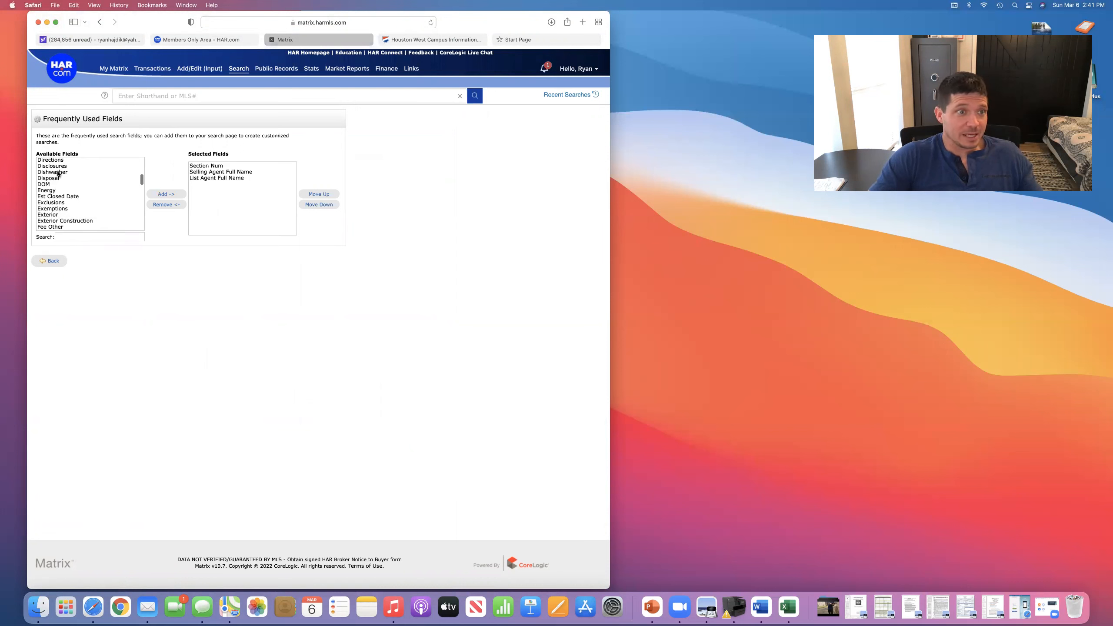
left_click(52, 172)
left_click(165, 194)
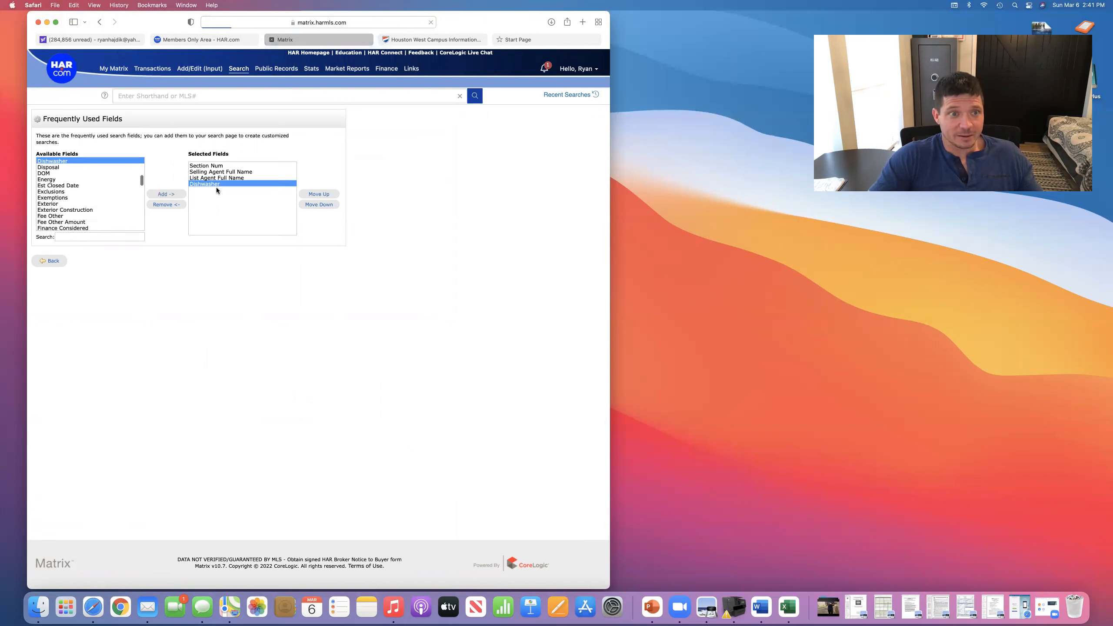
left_click(59, 262)
scroll(217, 448, "down", 10)
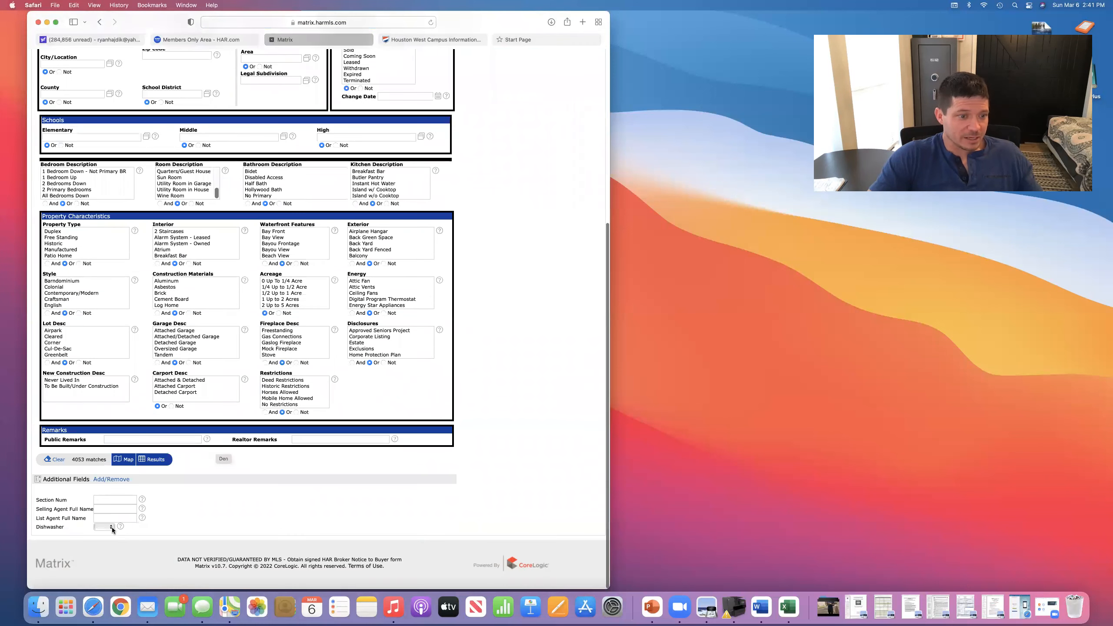
left_click(111, 527)
- Close the Dishwasher choices without picking one and show the 4053 matches on the Map
left_click(186, 531)
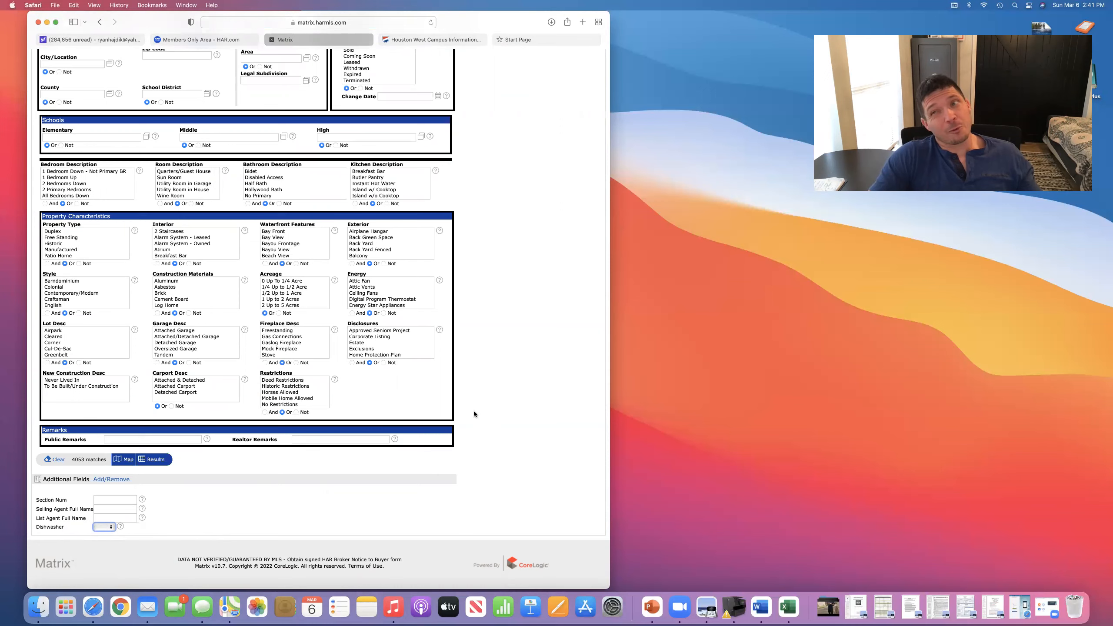
scroll(497, 382, "up", 6)
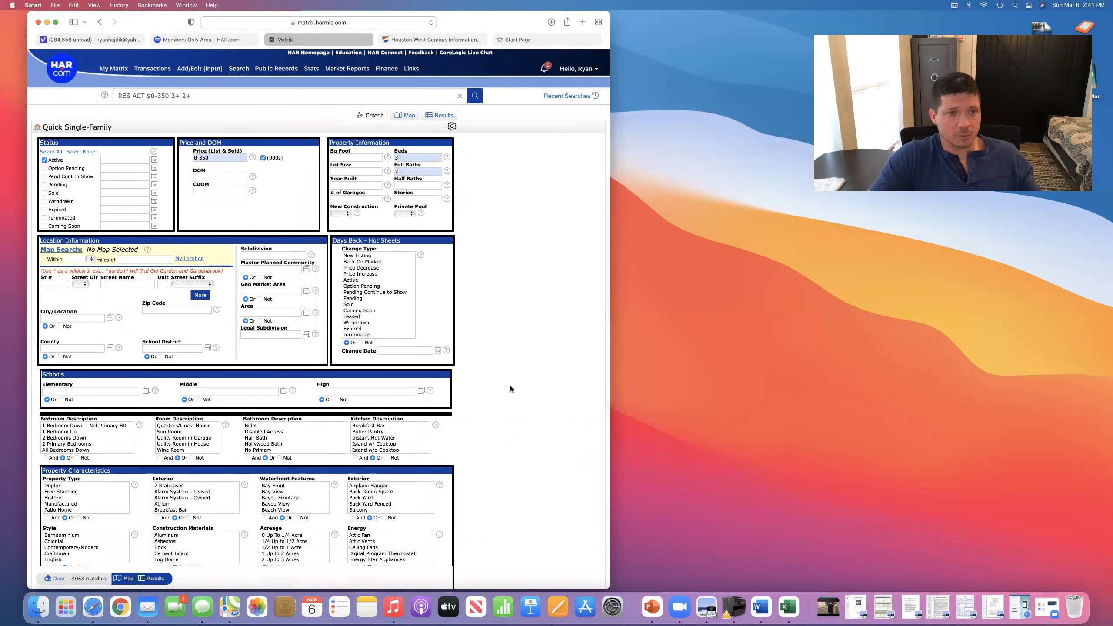
scroll(219, 329, "down", 5)
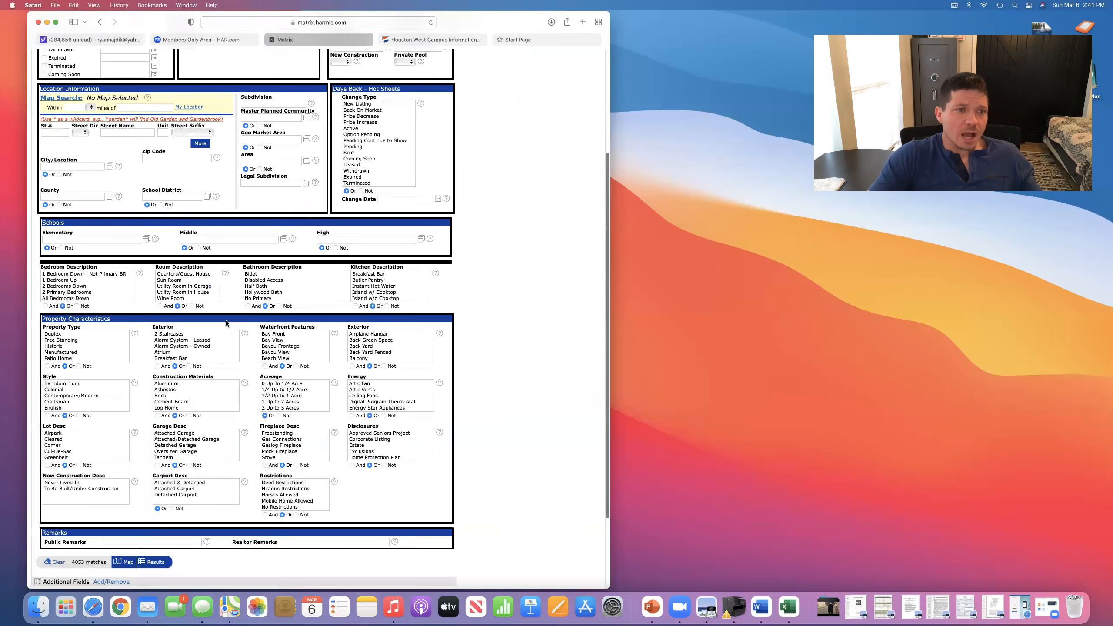
scroll(226, 320, "up", 6)
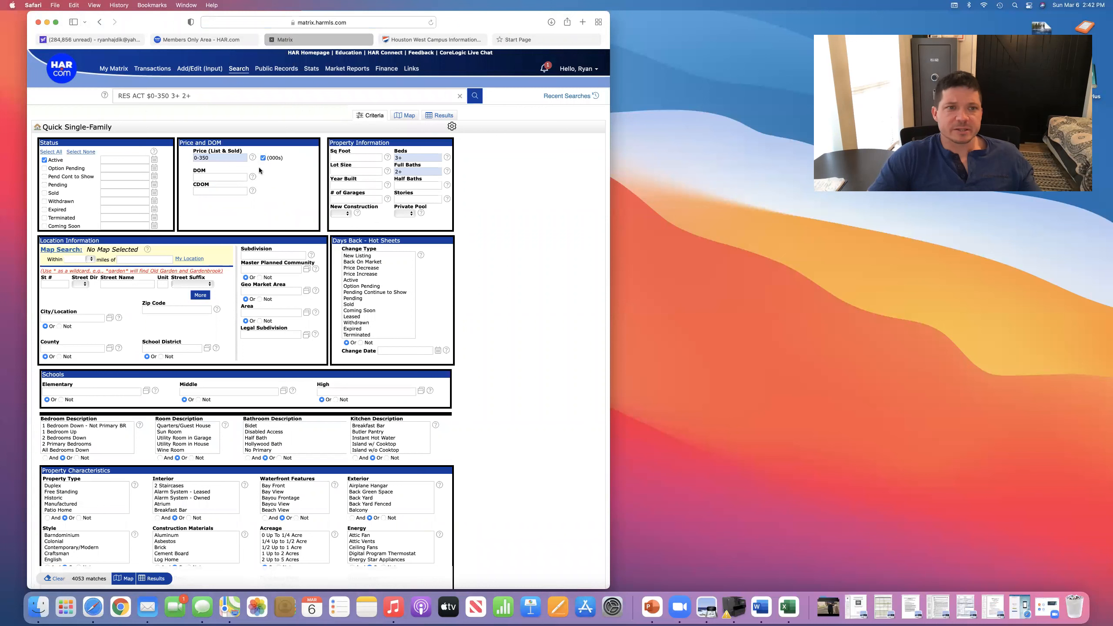
scroll(278, 199, "up", 2)
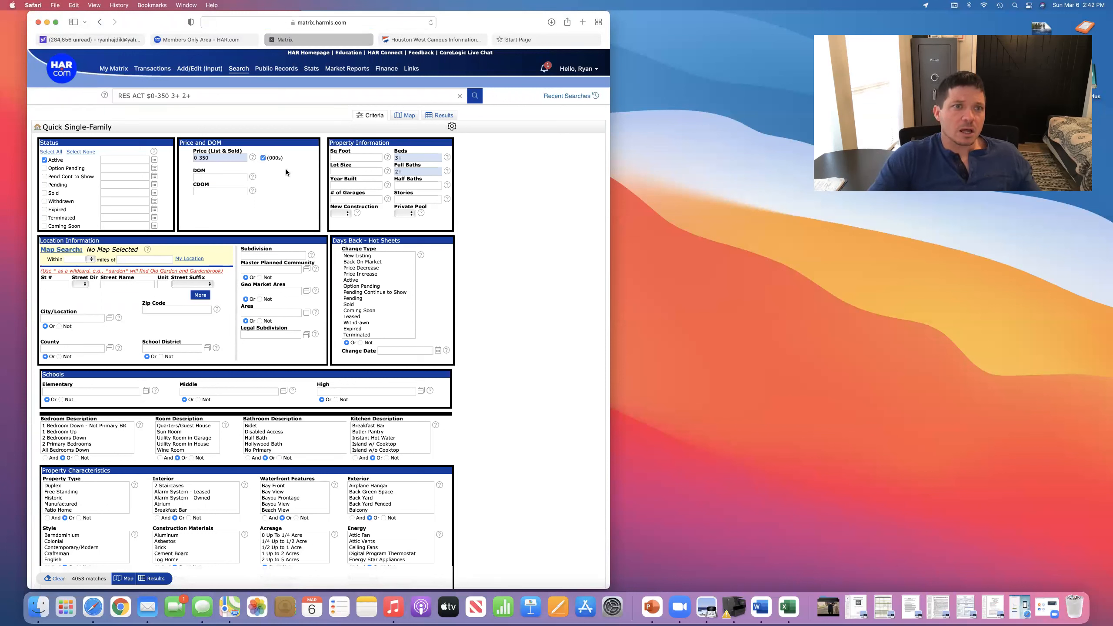
left_click(407, 117)
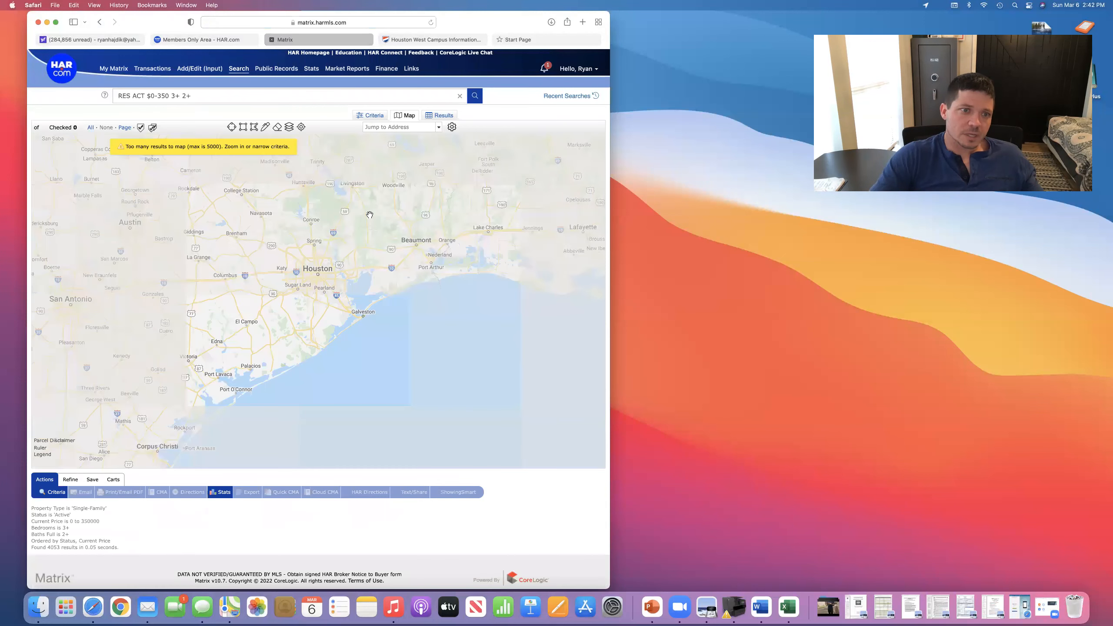
- Zoom into west Houston and pan west until Katy and Brookshire listings are plotted
scroll(308, 277, "down", 2)
left_click(308, 278)
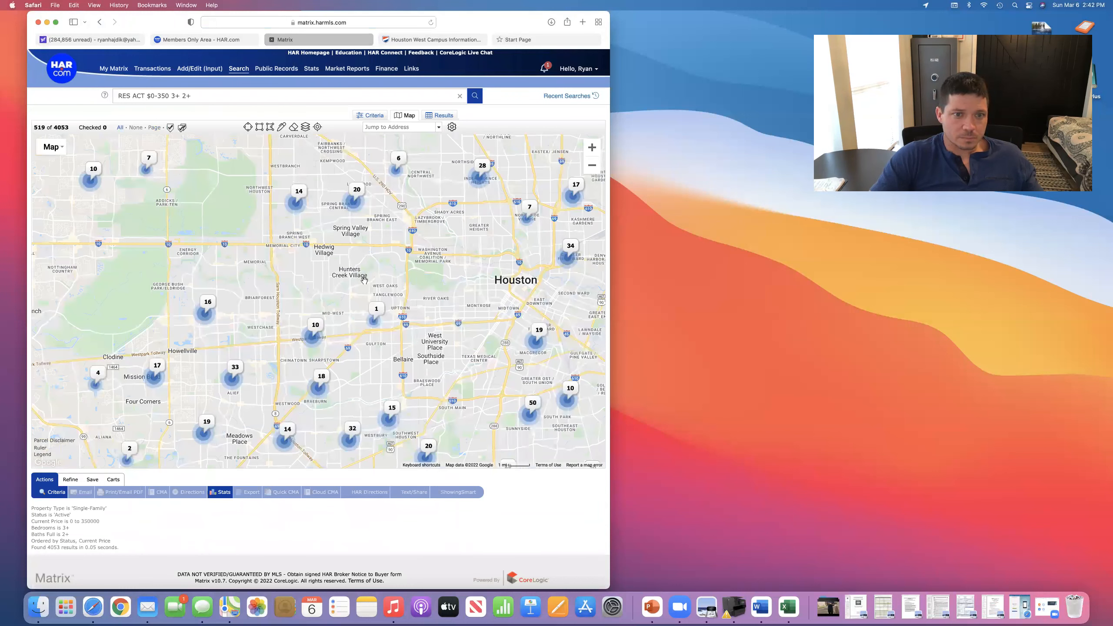
scroll(364, 281, "up", 3)
scroll(365, 281, "down", 1)
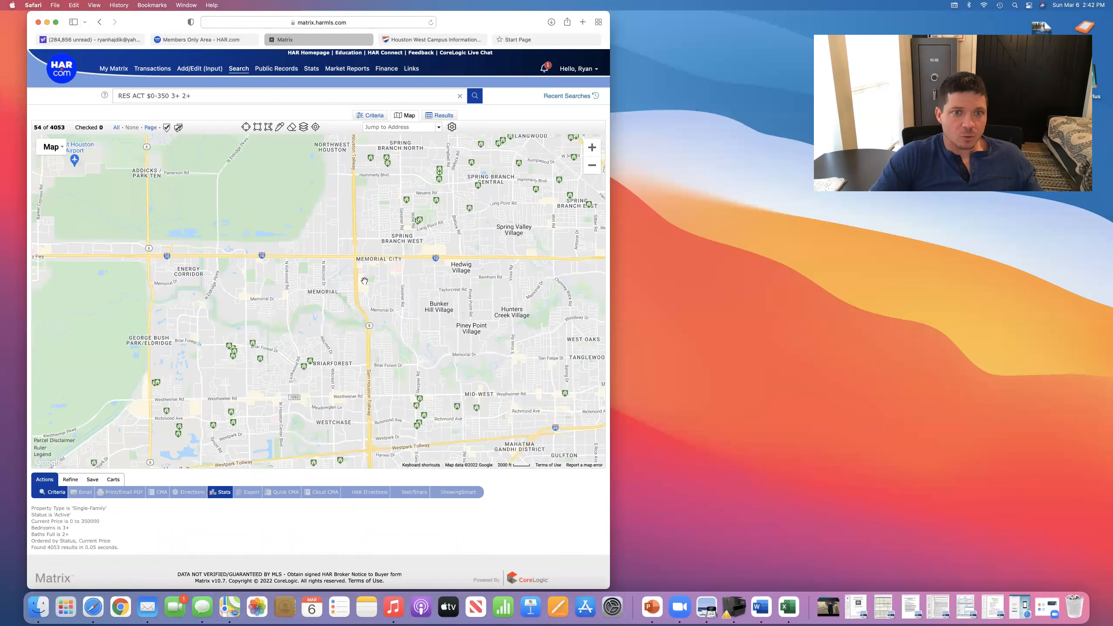
scroll(364, 280, "down", 1)
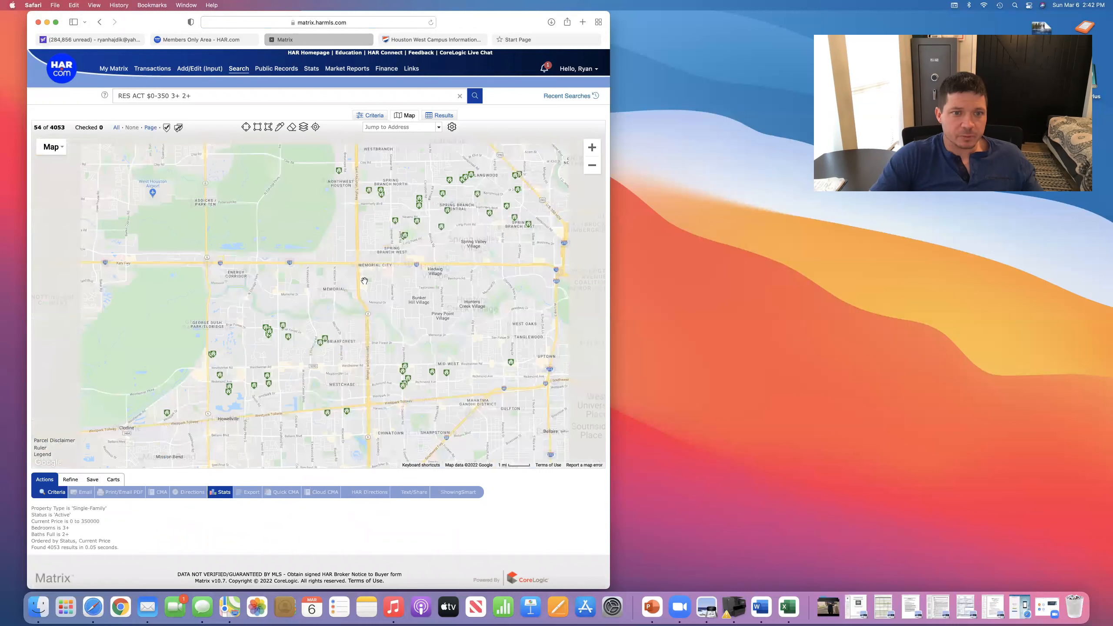
scroll(365, 280, "up", 1)
scroll(365, 281, "up", 1)
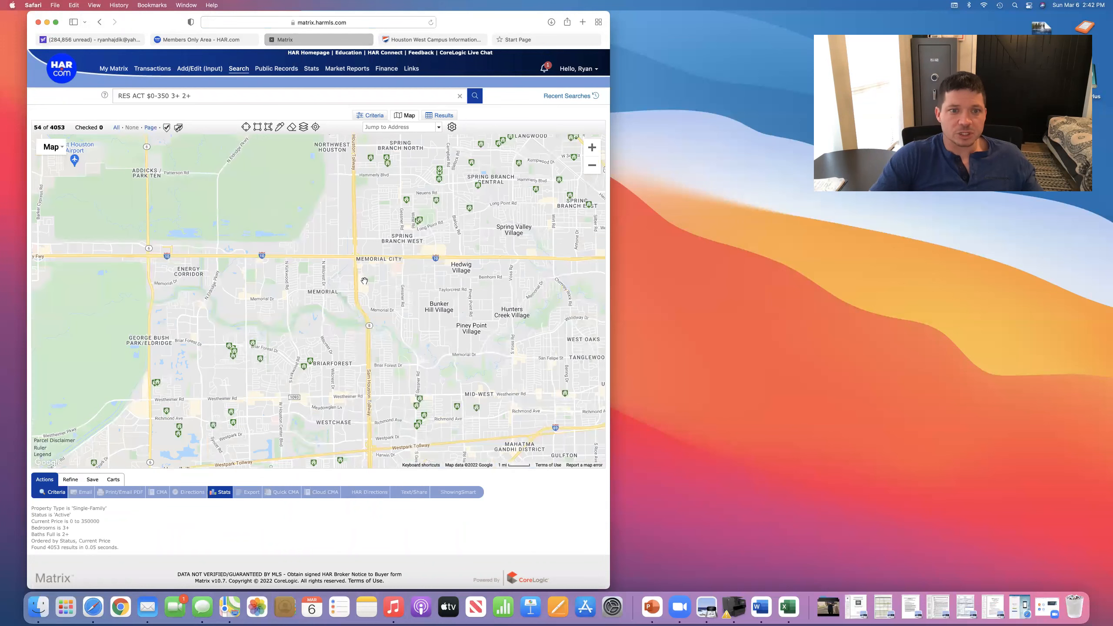
scroll(364, 280, "down", 1)
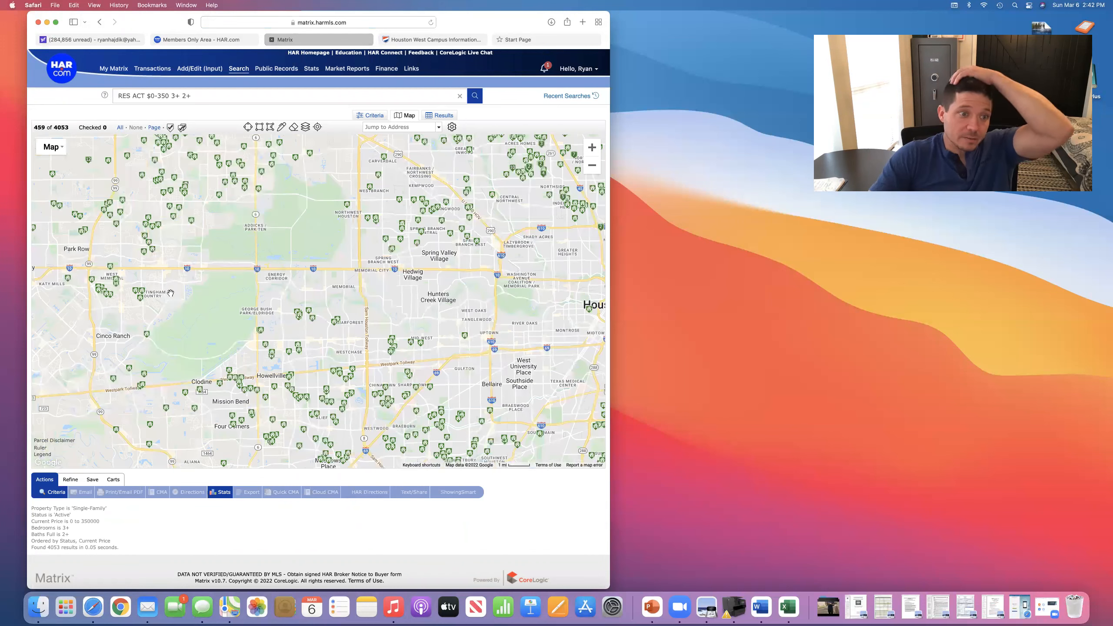
left_click_drag(213, 302, 503, 302)
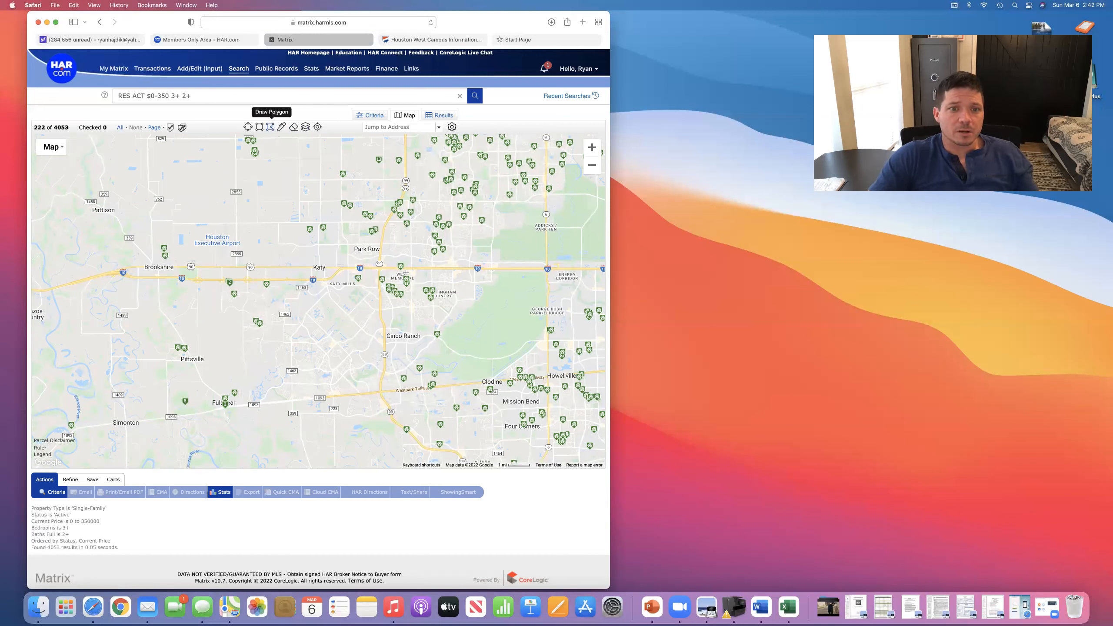
- Draw a polygon around Katy along I-10, cutting matches to 33, and return to Criteria
left_click(299, 222)
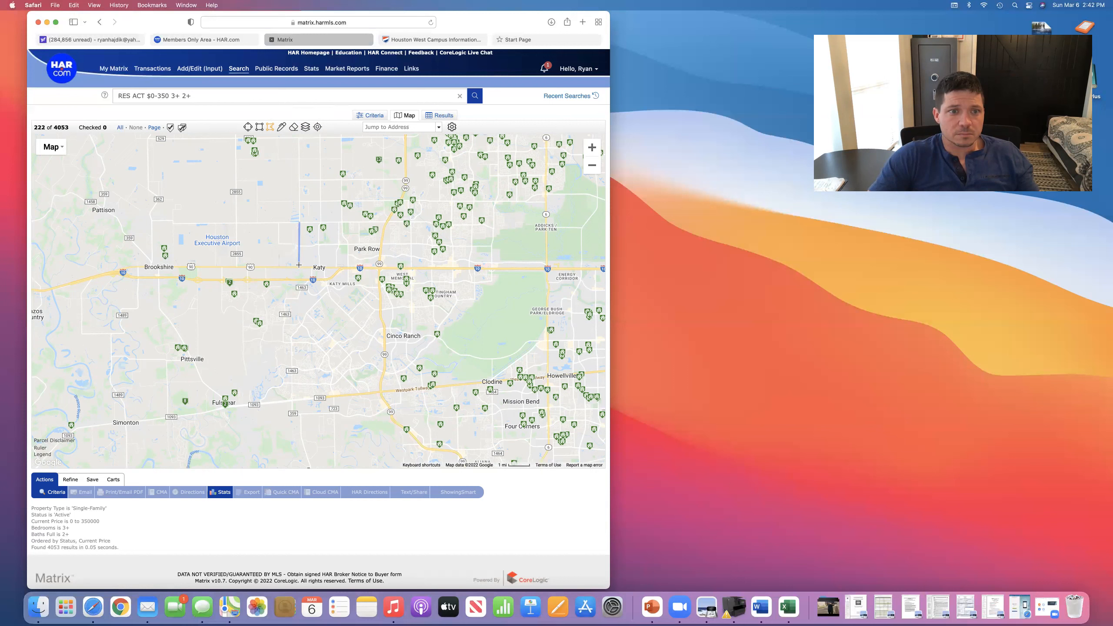
left_click(259, 223)
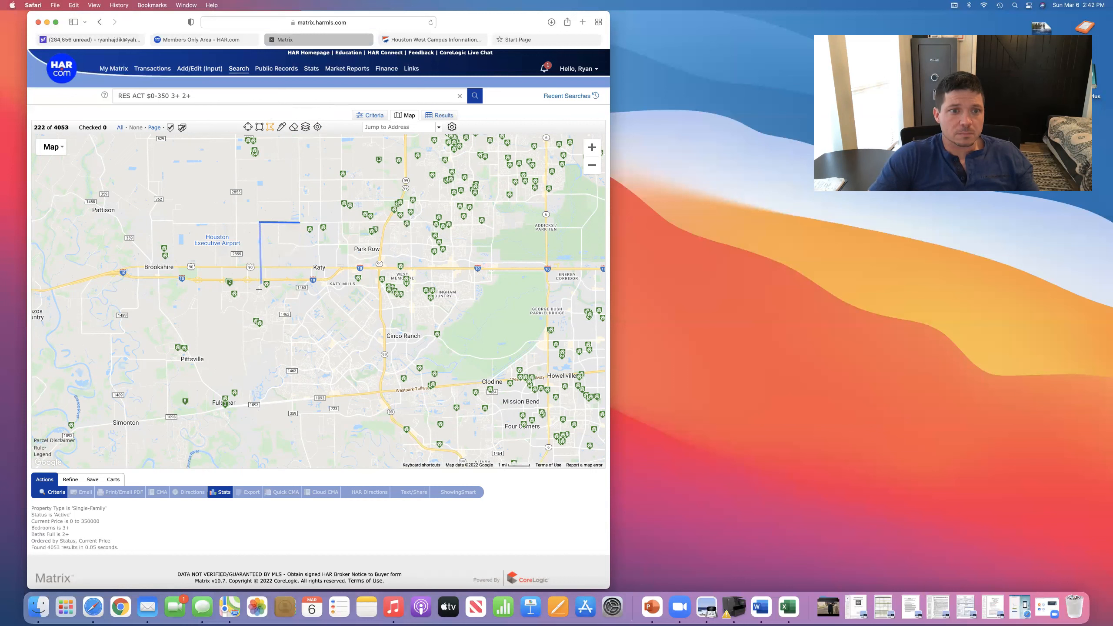
left_click(263, 303)
left_click(300, 302)
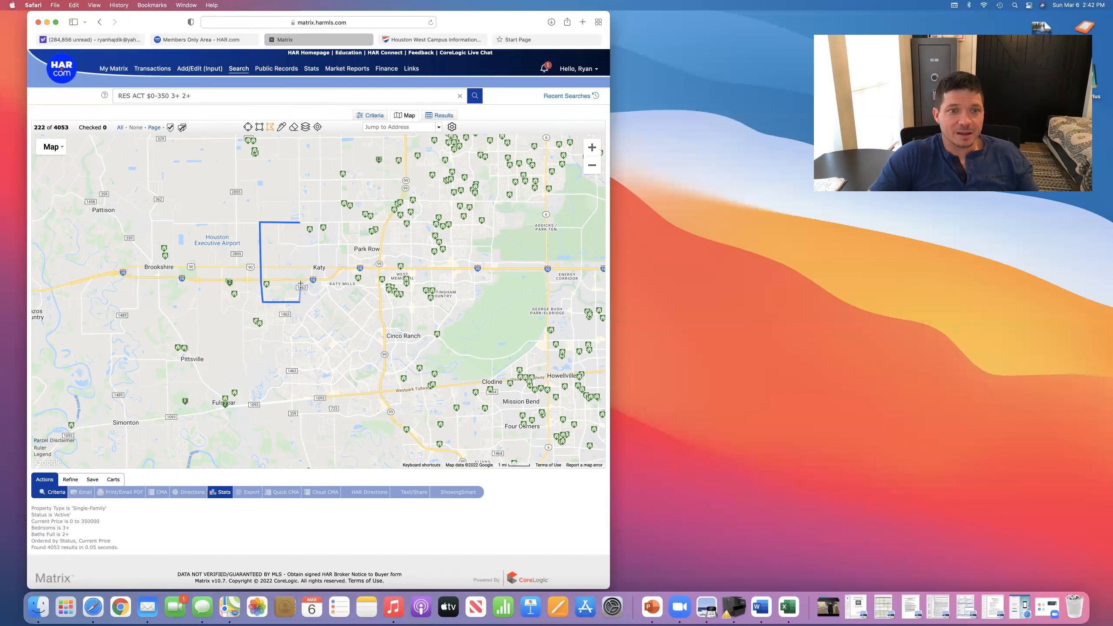
left_click(336, 303)
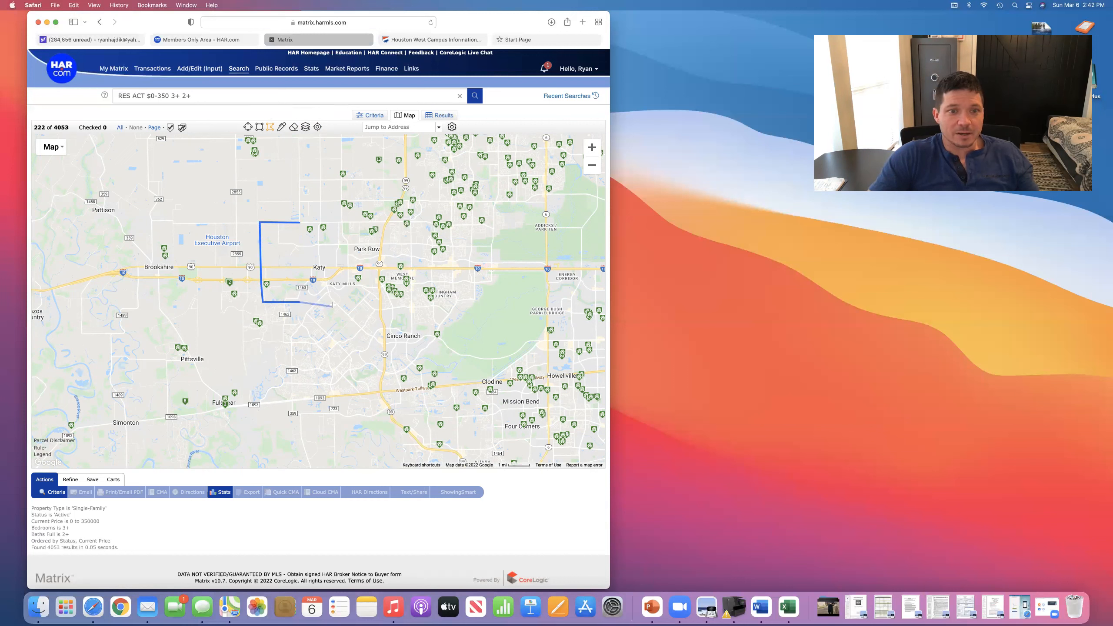
left_click(394, 304)
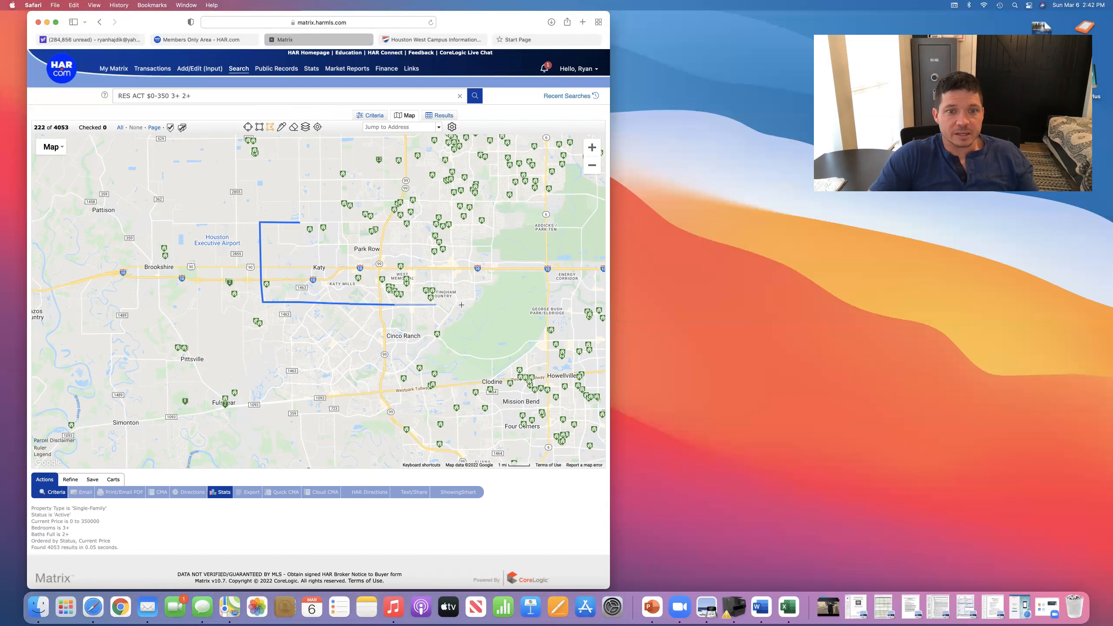
left_click(511, 305)
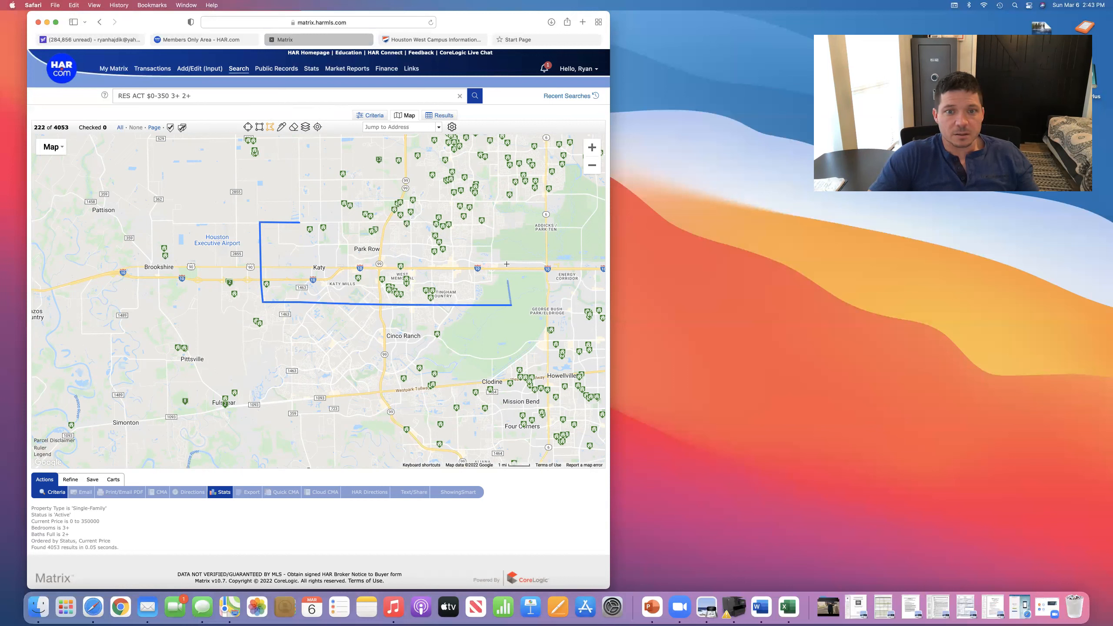
left_click(503, 220)
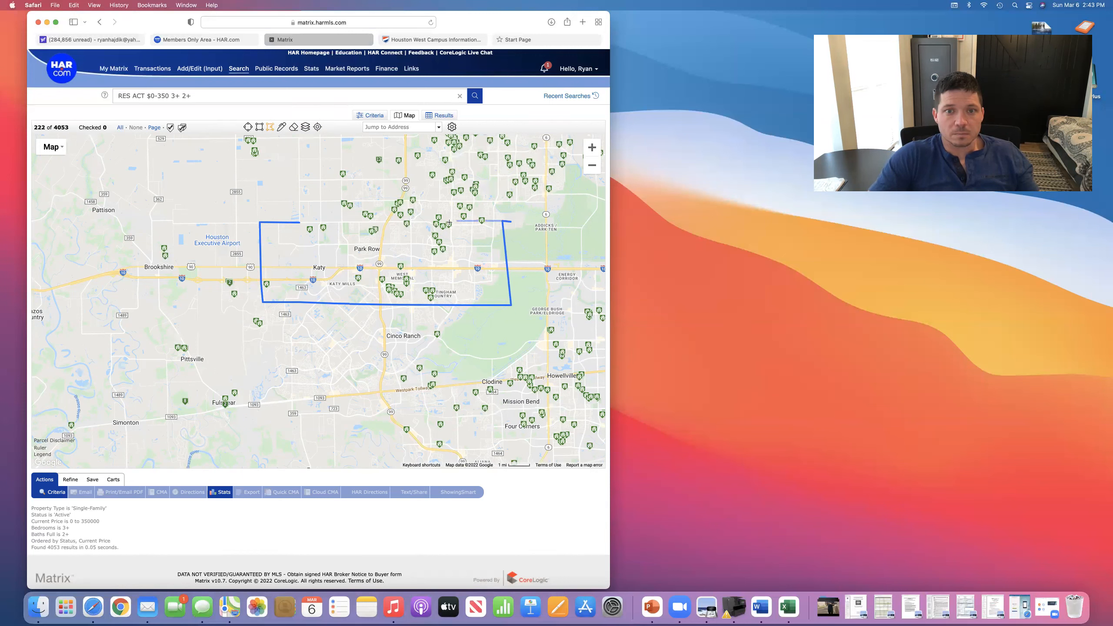
double_click(298, 224)
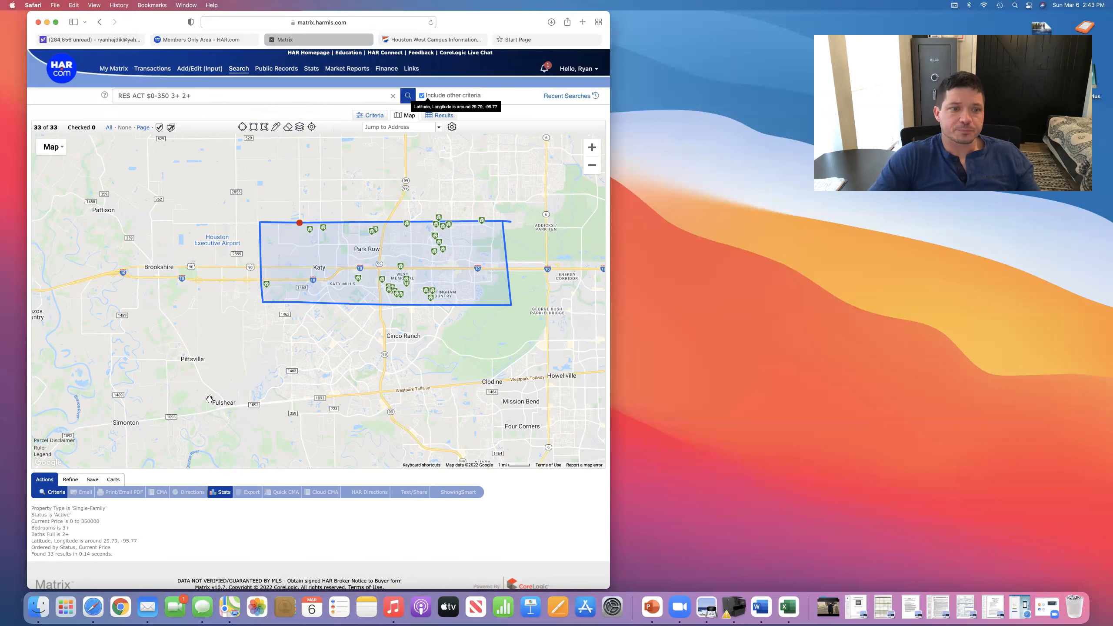
left_click(60, 494)
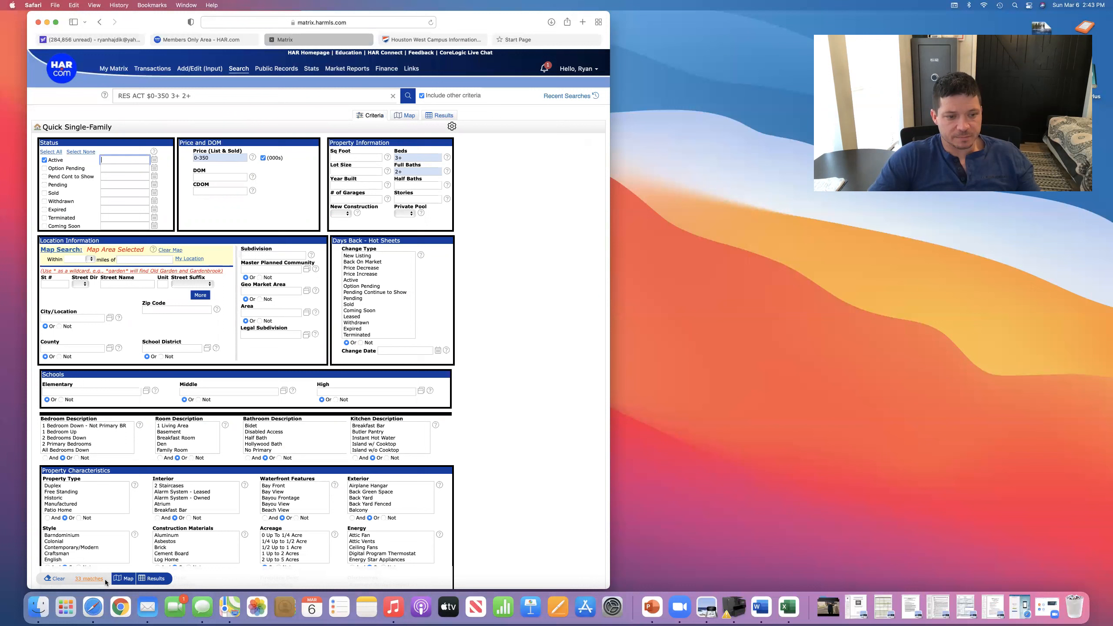
left_click(160, 580)
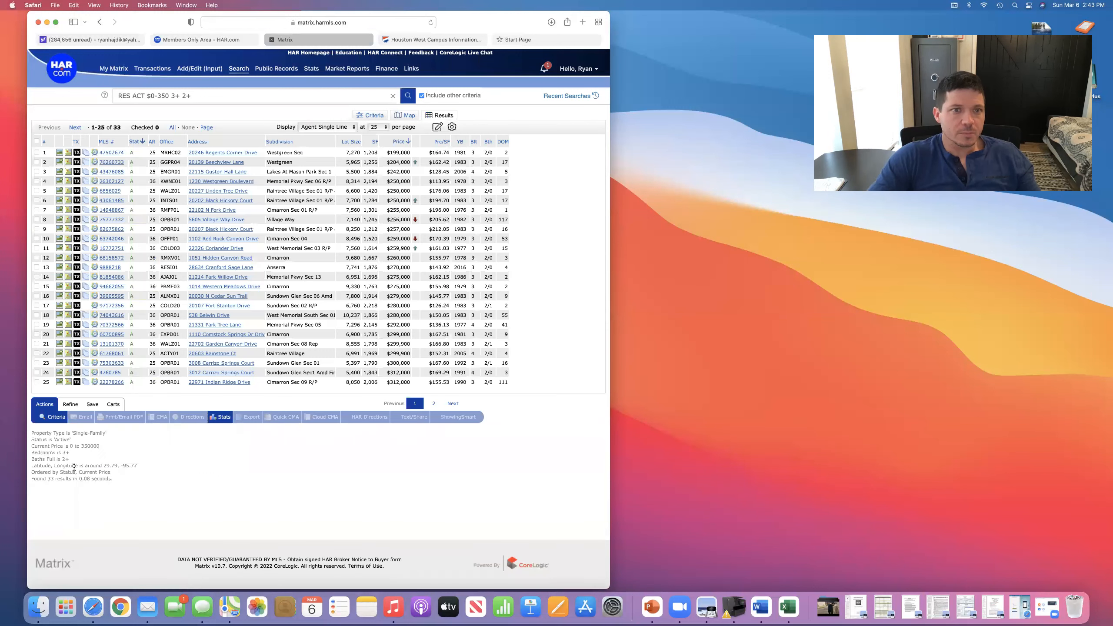
left_click(453, 403)
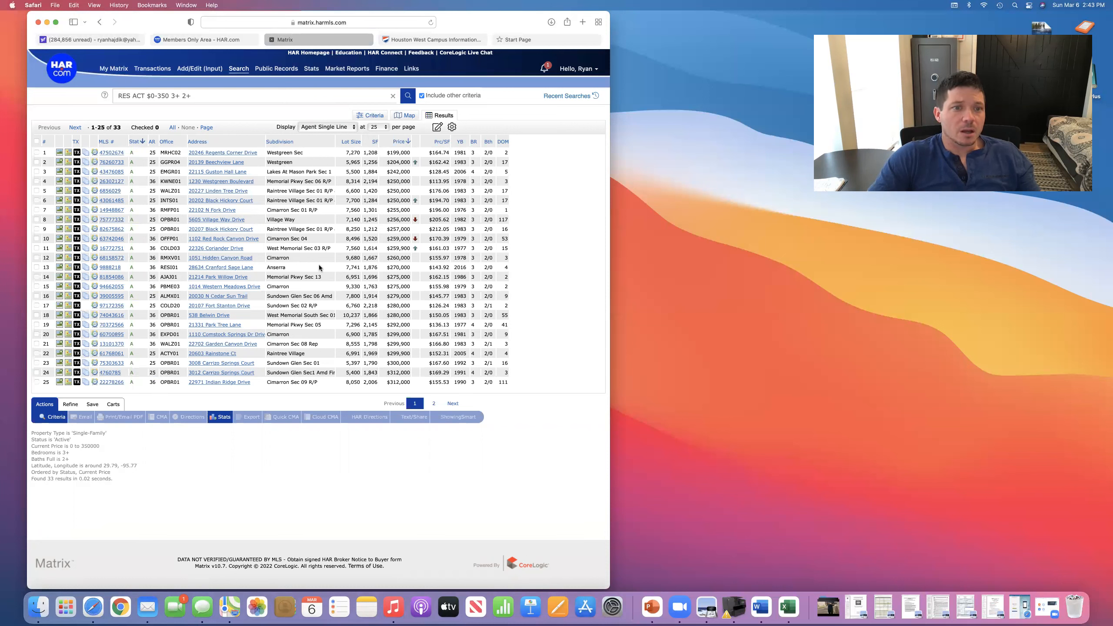
left_click(112, 231)
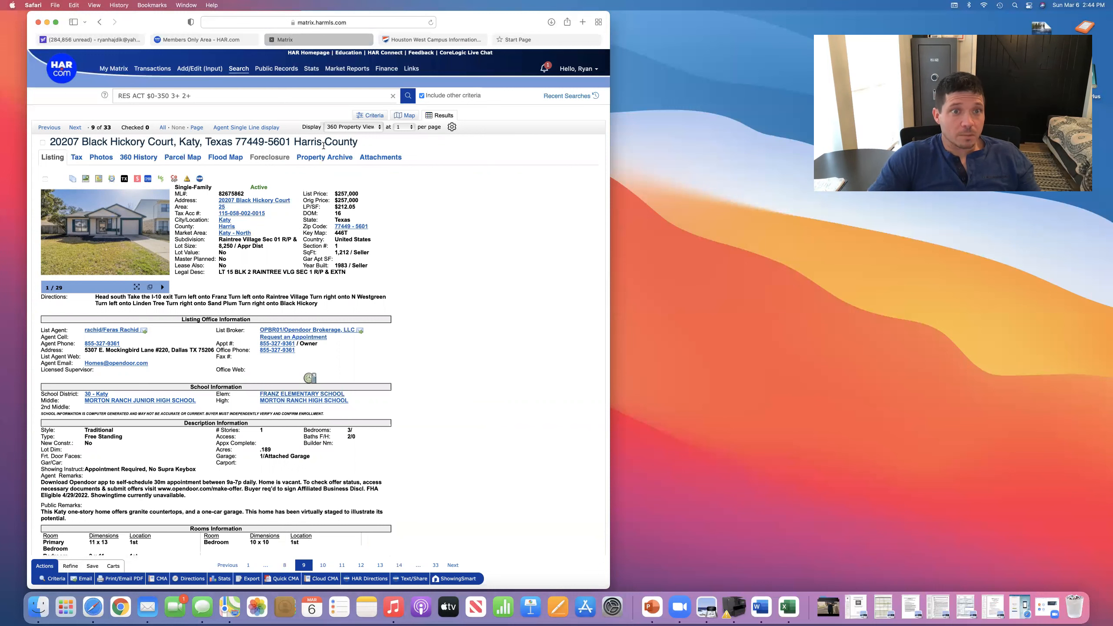
left_click(246, 127)
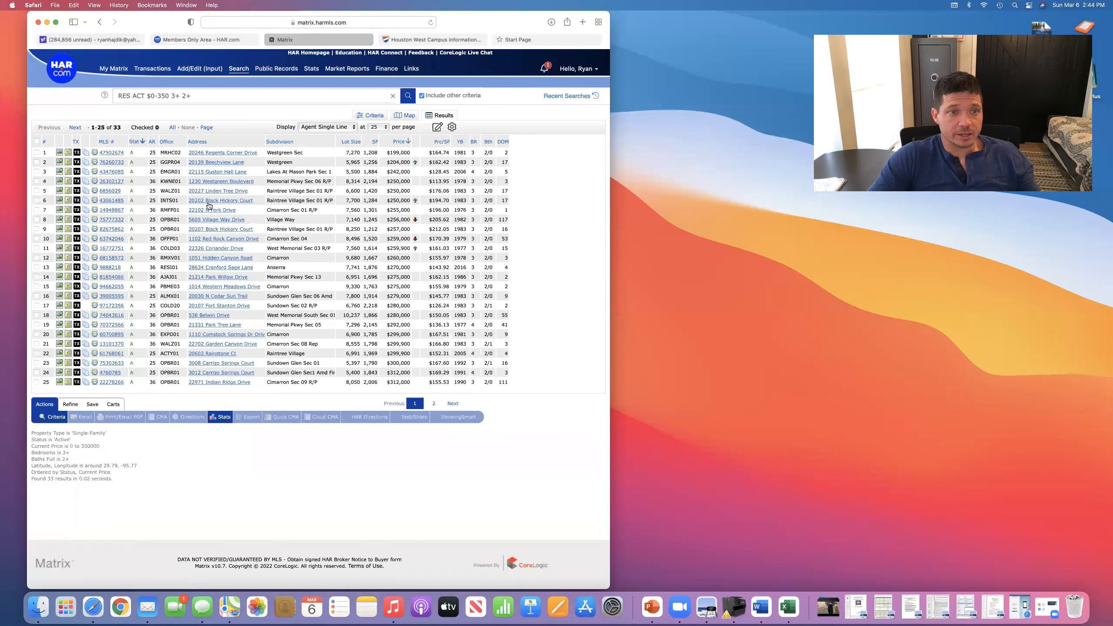
- Check all 33 listings across both pages and start a New Auto Email from the search
left_click(36, 141)
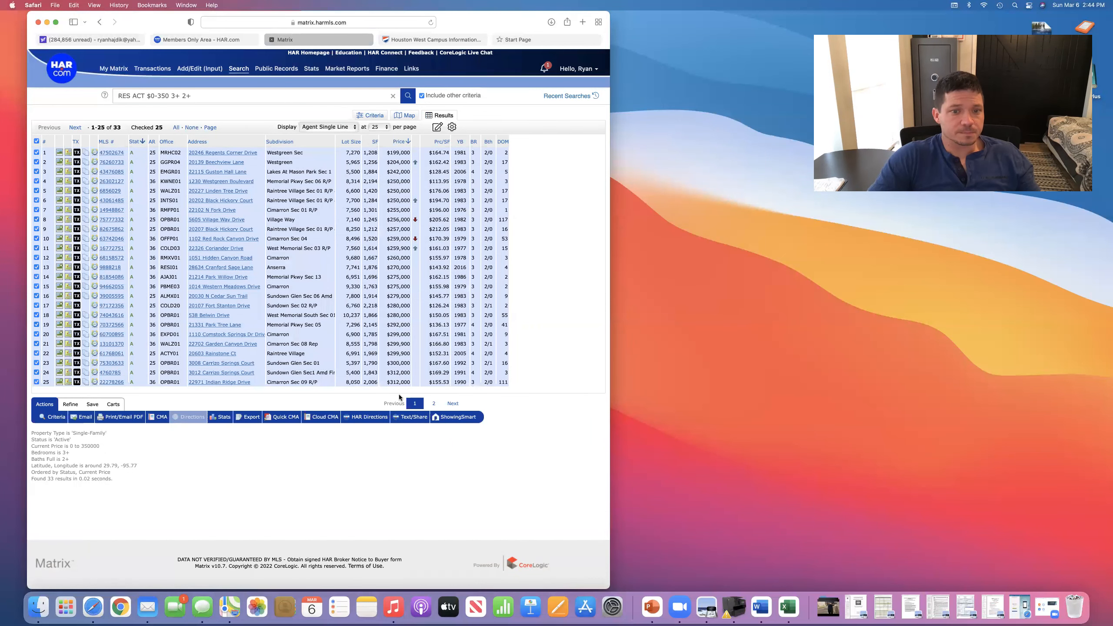
left_click(454, 404)
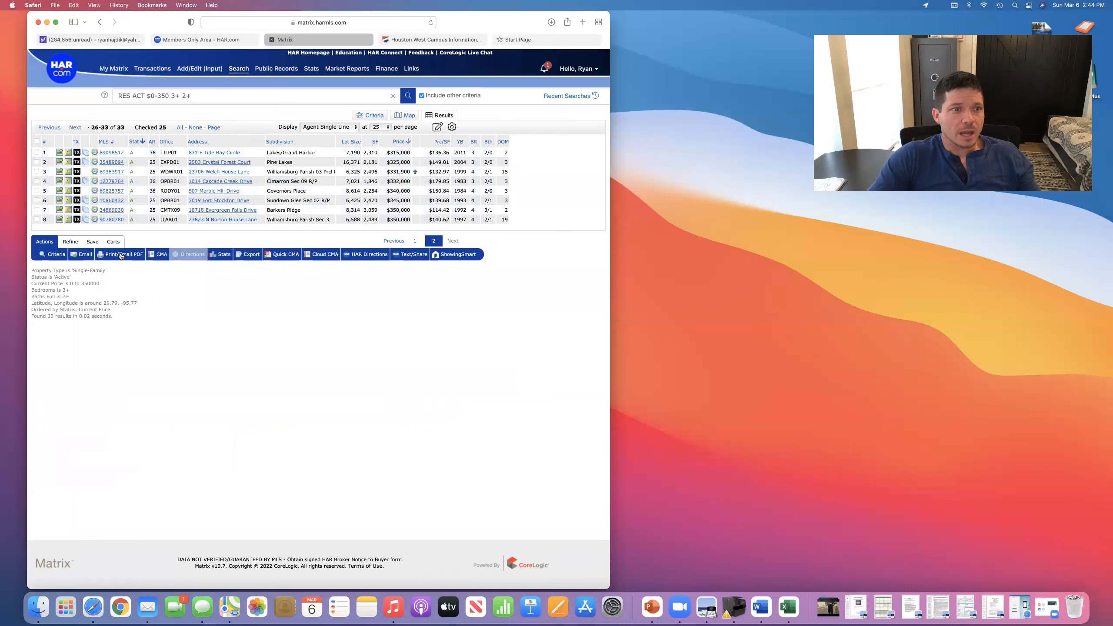
left_click(394, 242)
left_click(37, 140)
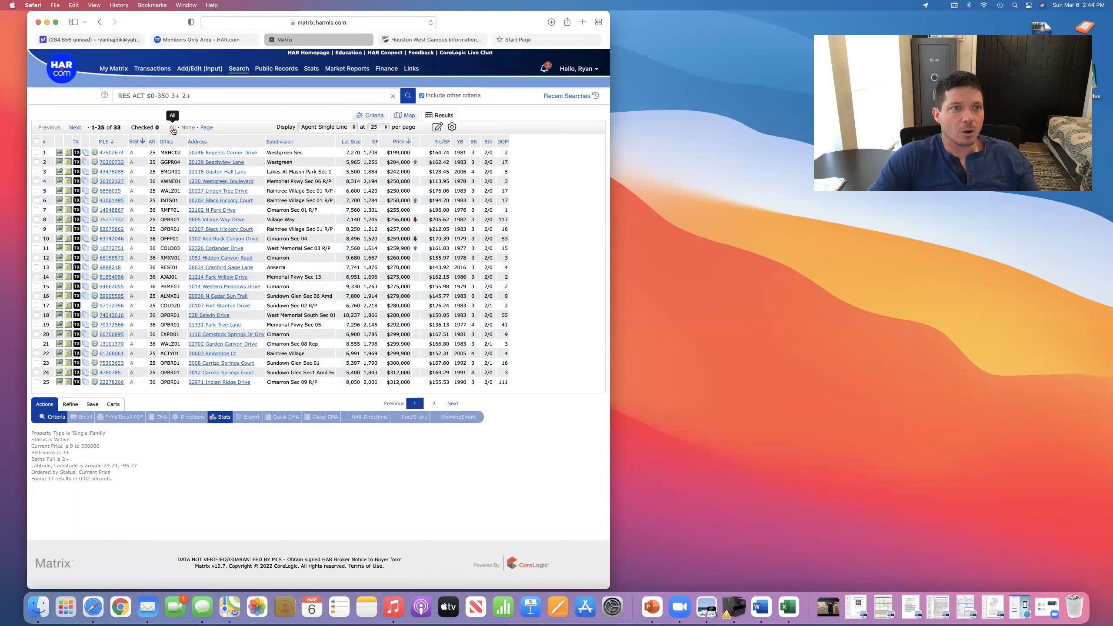
left_click(173, 128)
left_click(453, 404)
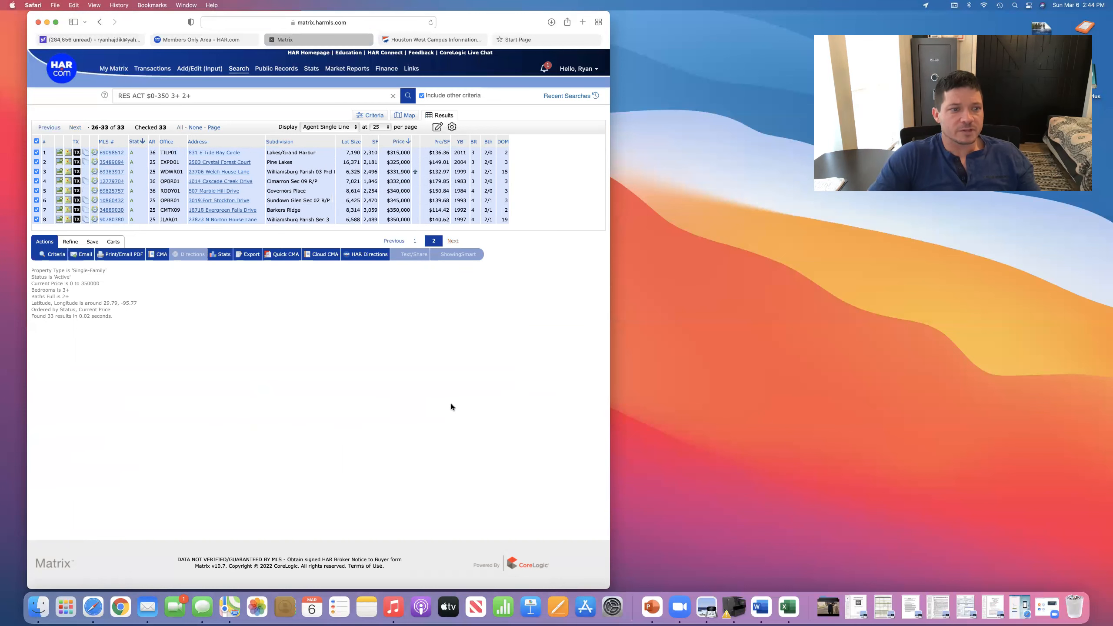
left_click(414, 242)
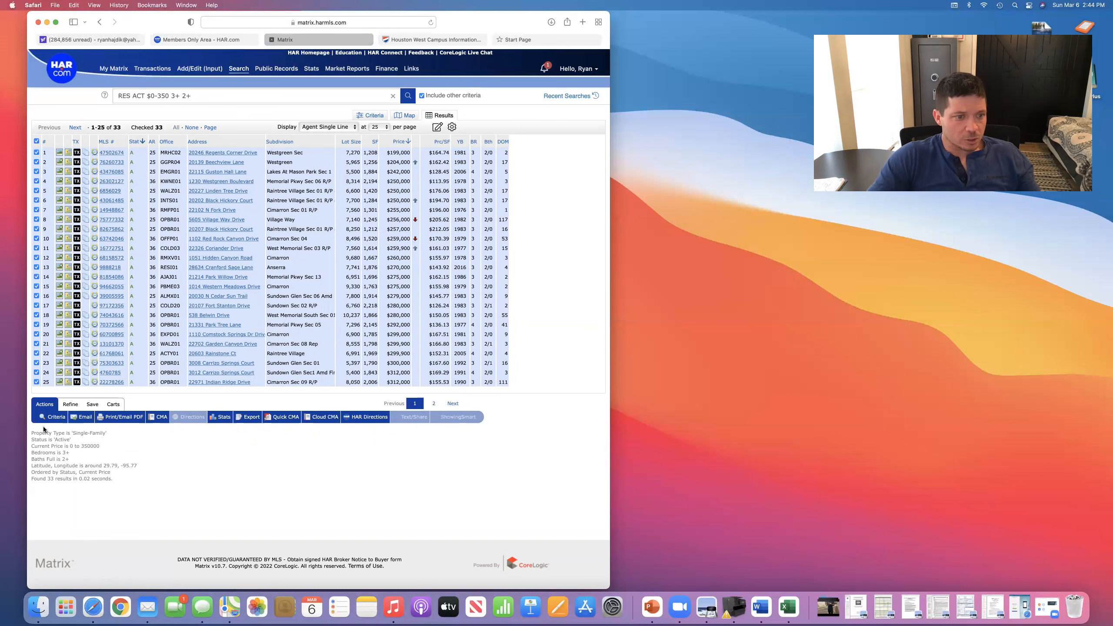
left_click(92, 405)
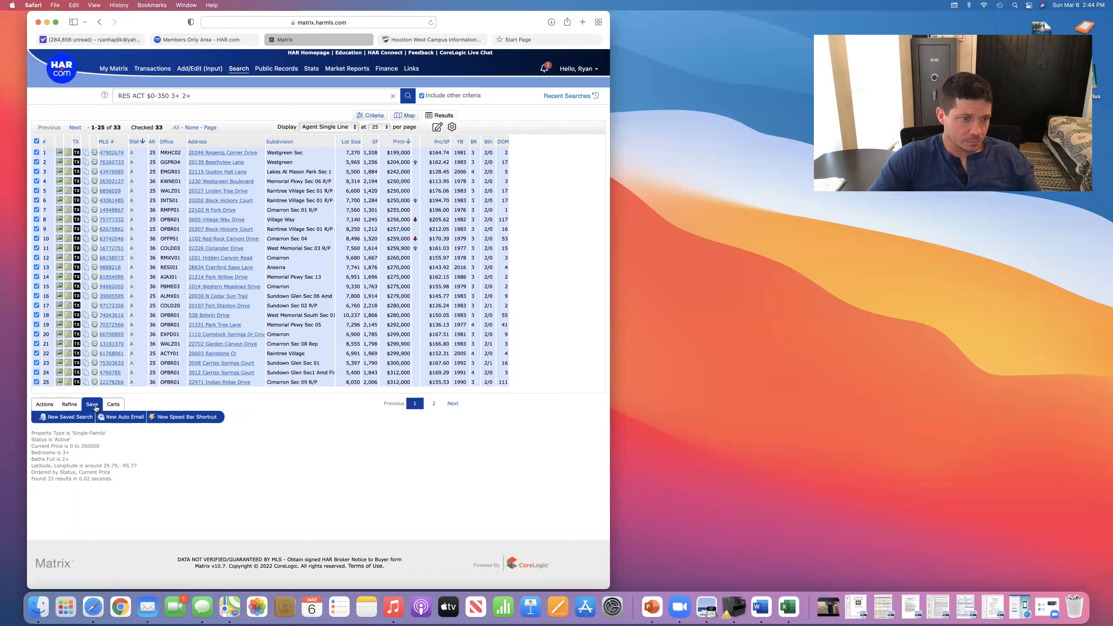
left_click(121, 417)
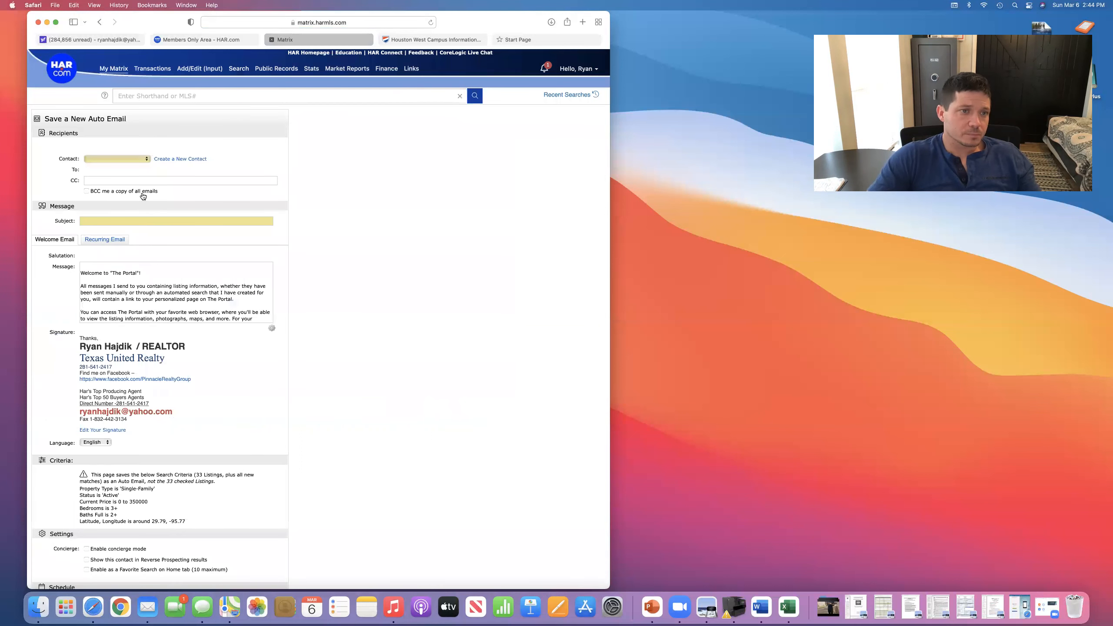
- Create a new contact with the client's first name, last name and e-mail address, and save it
left_click(187, 159)
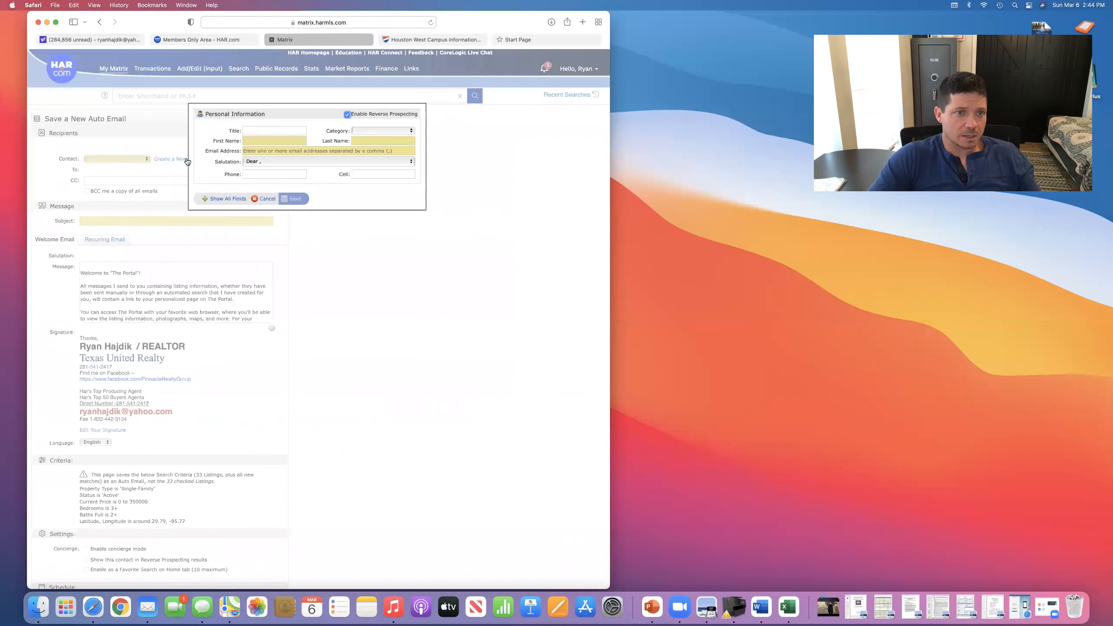
left_click(259, 140)
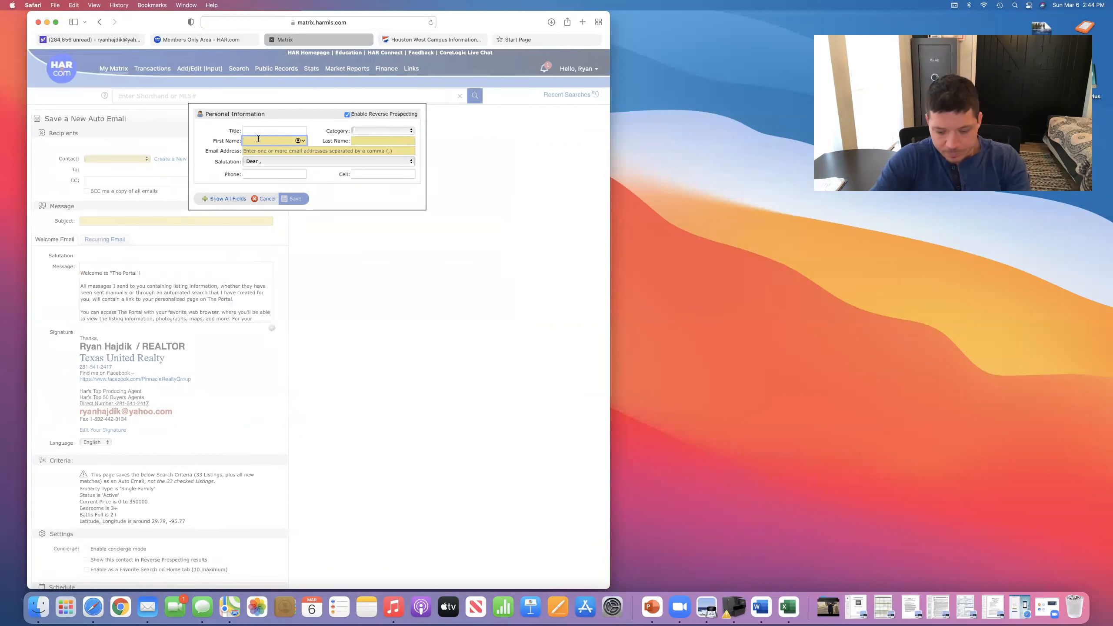
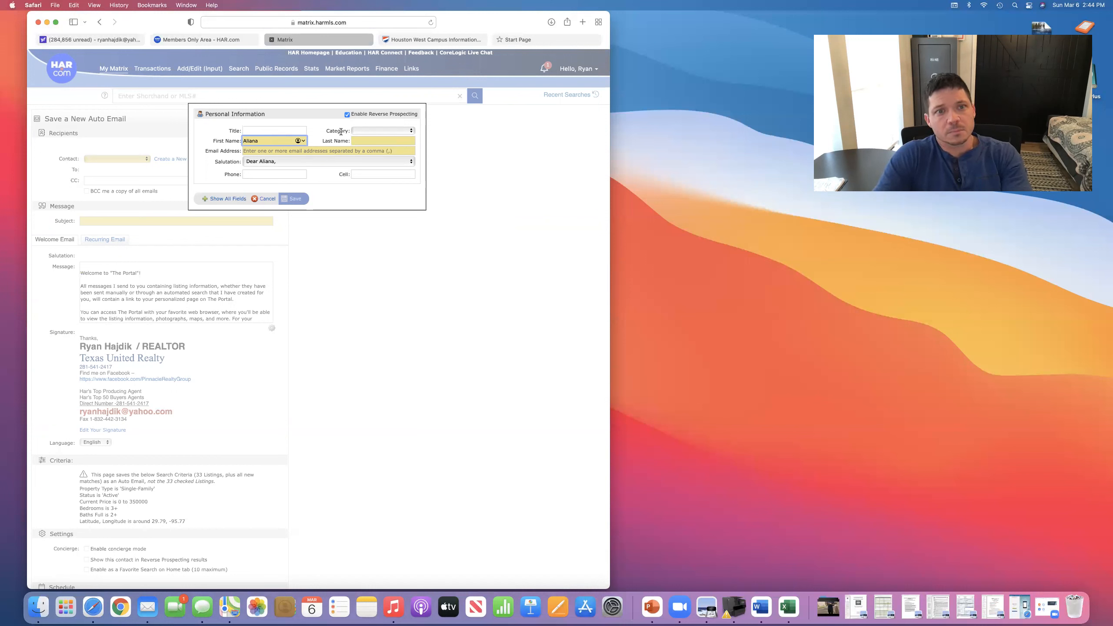
left_click(384, 140)
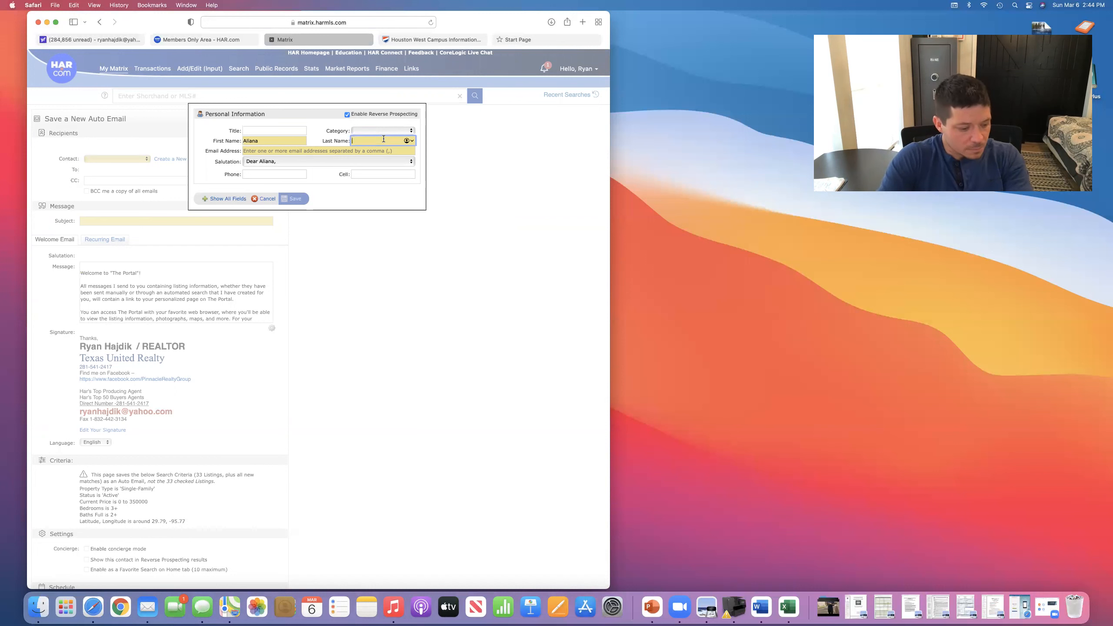
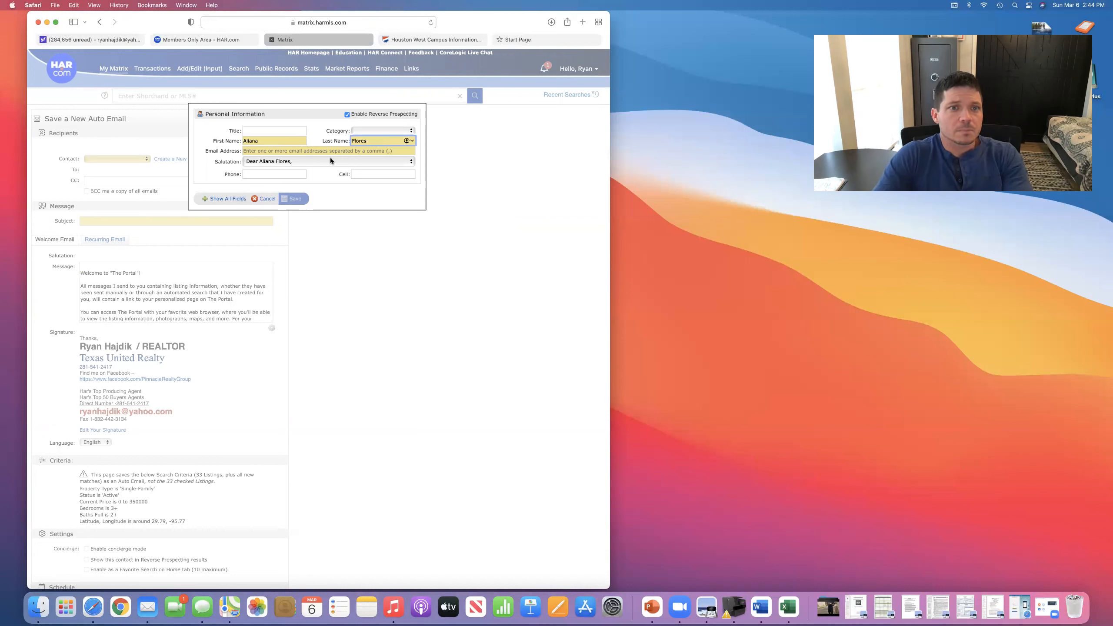
left_click(293, 149)
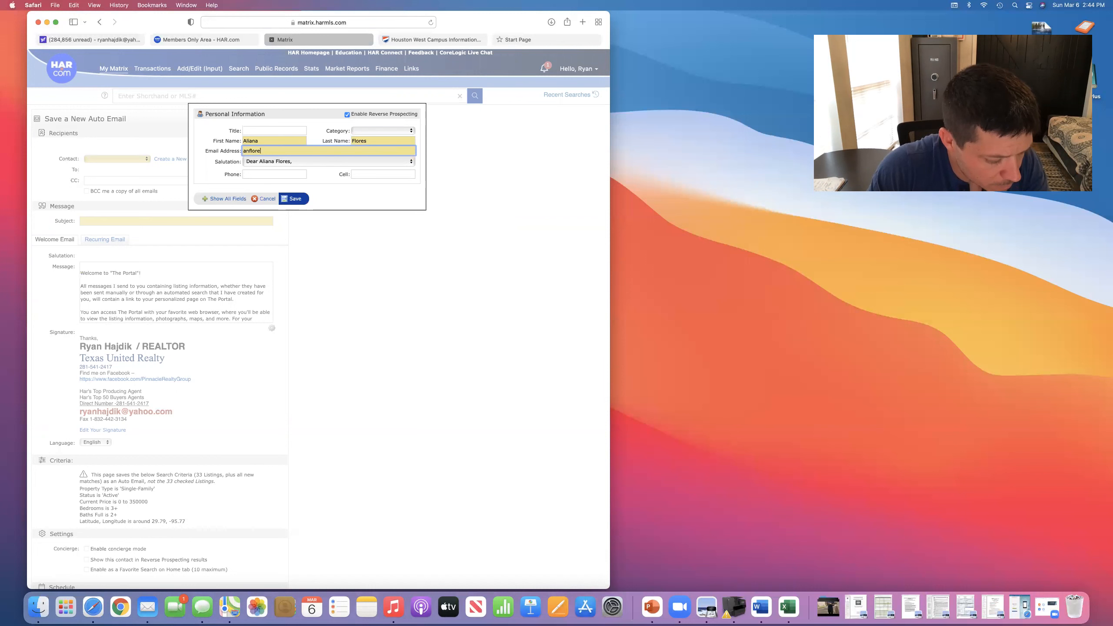
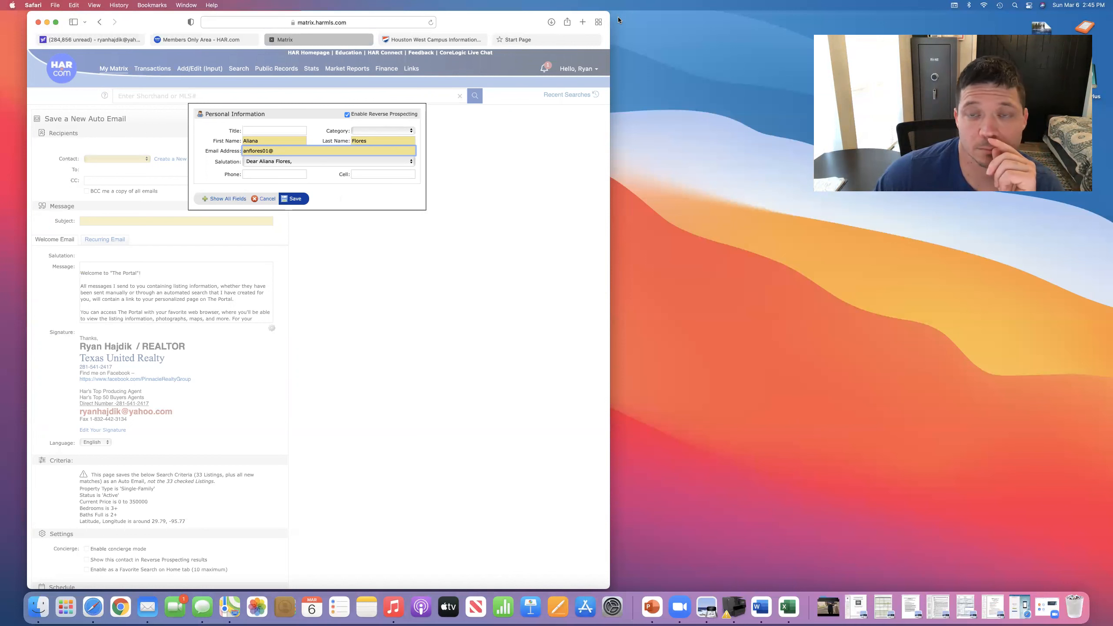
key("Return")
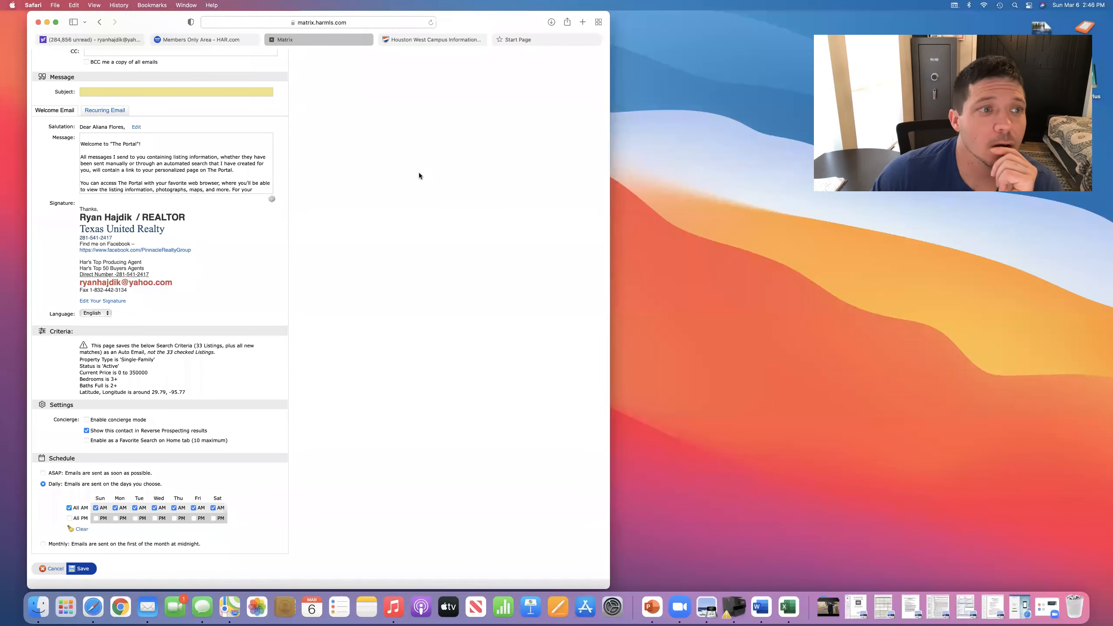
- Fill the Subject field with 'properties along I-10 , Katy Tx', fixing a typo along the way
scroll(348, 193, "down", 2)
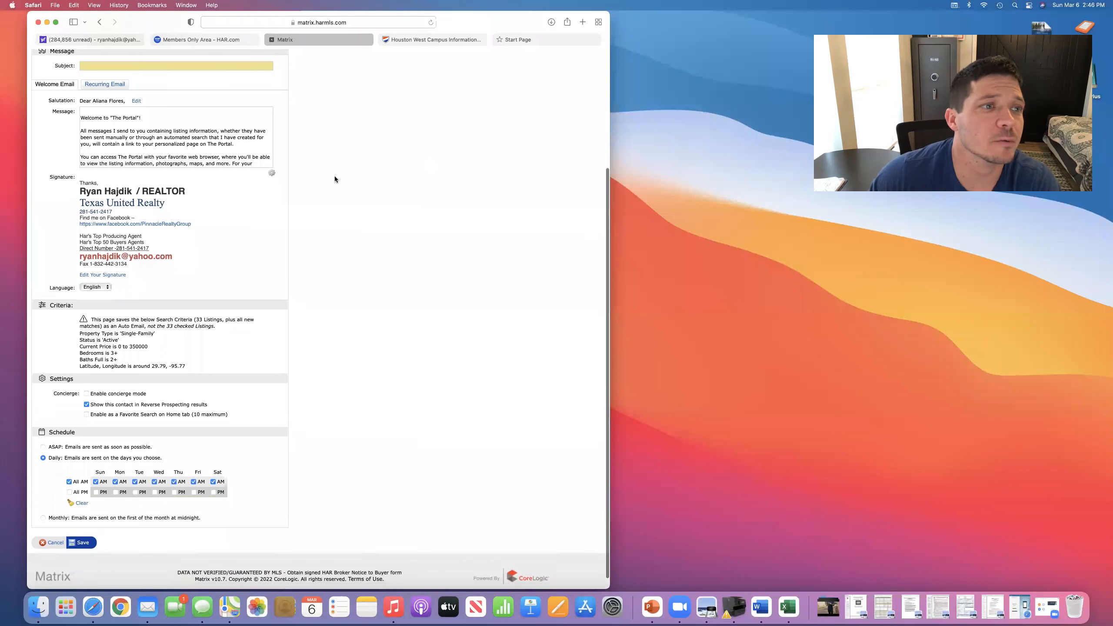
left_click(181, 66)
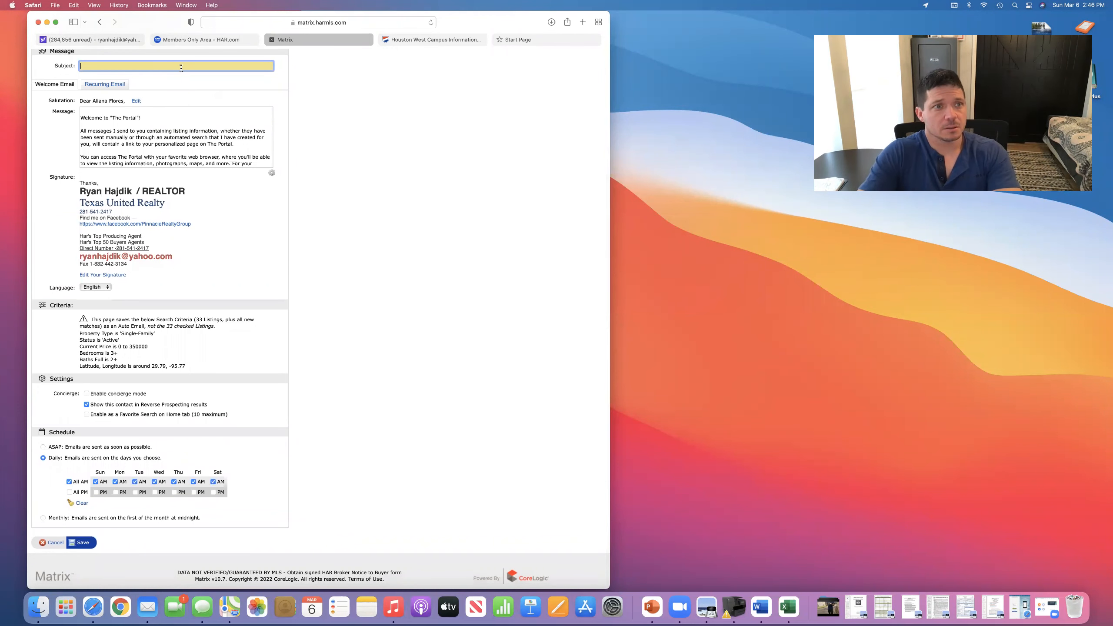
type("properties allong I-10")
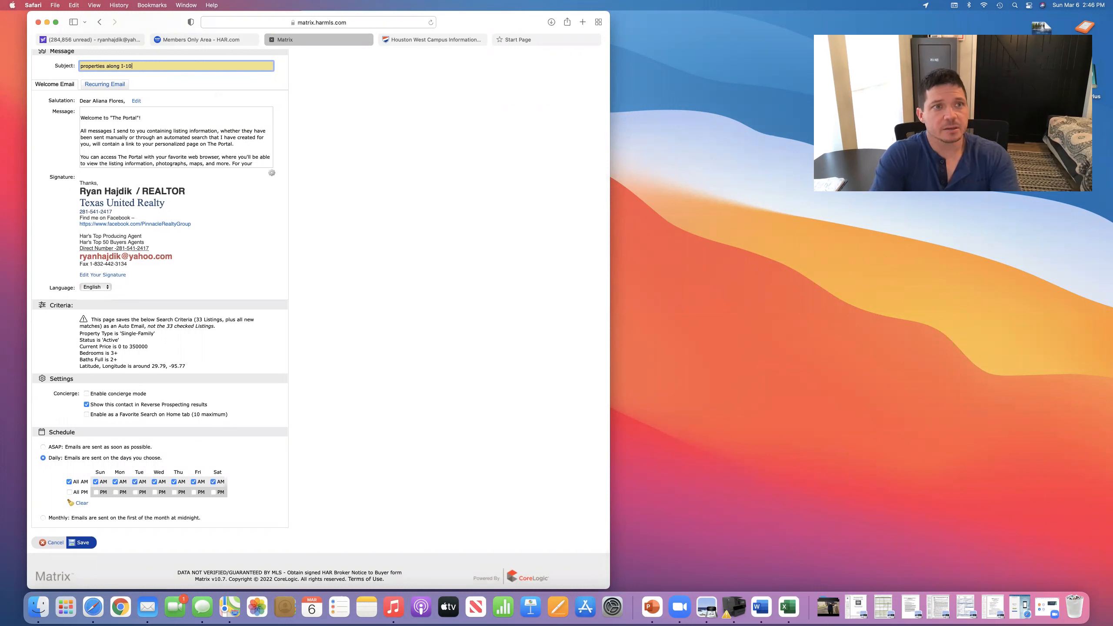
key("BackSpace")
key("BackSpace")
key("BackSpace")
type(", Katy Tx")
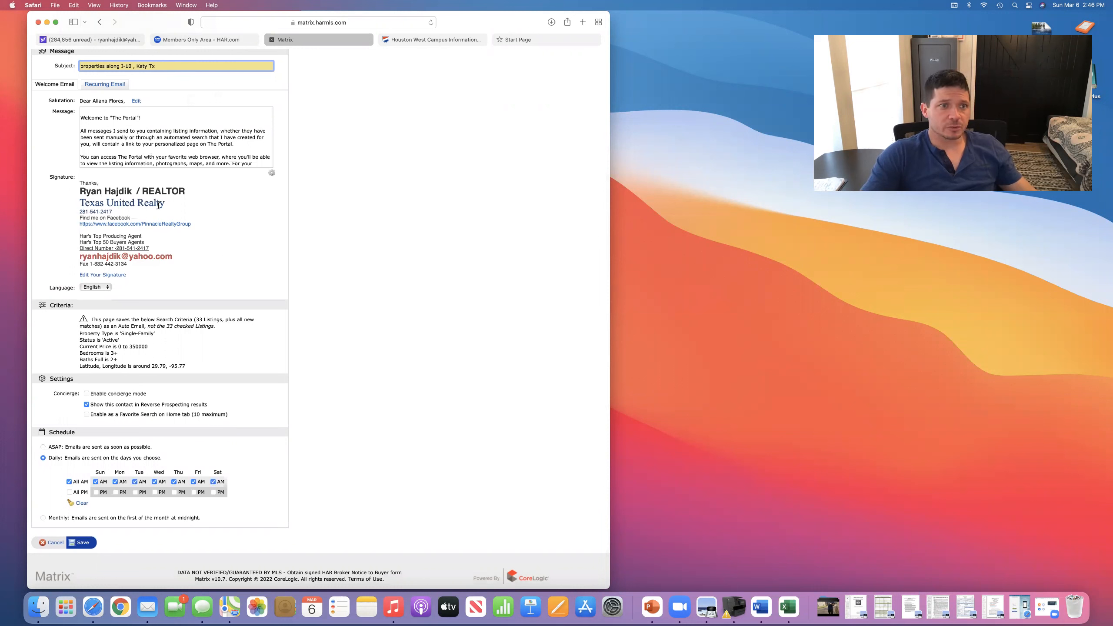
scroll(355, 230, "down", 1)
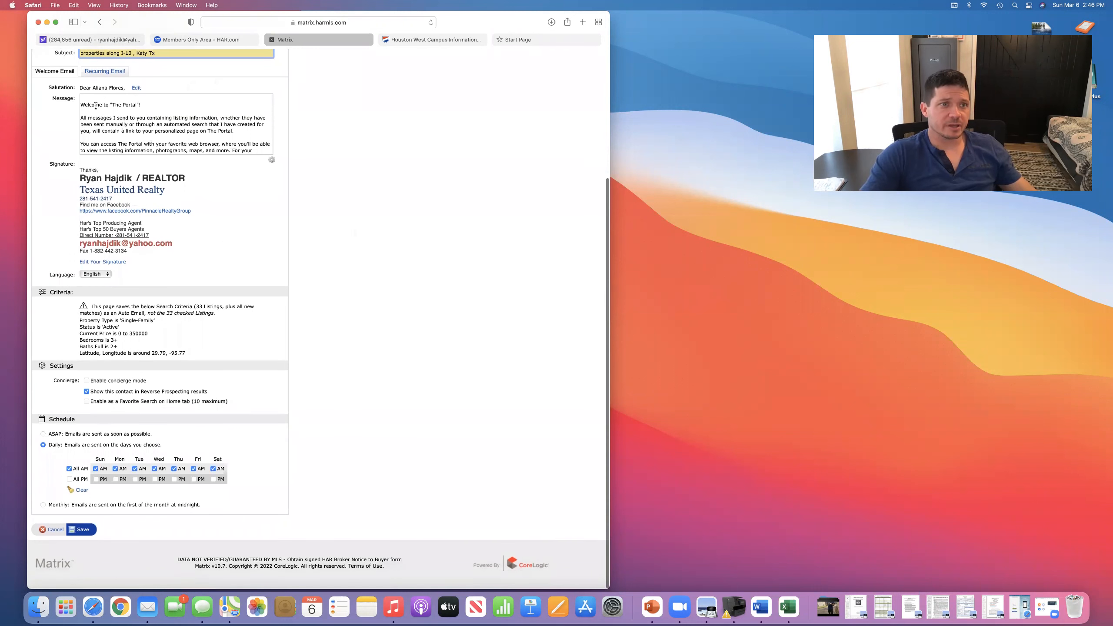
left_click(105, 72)
- Append a note offering to show any of these properties or other homes, then save the auto email
left_click(242, 100)
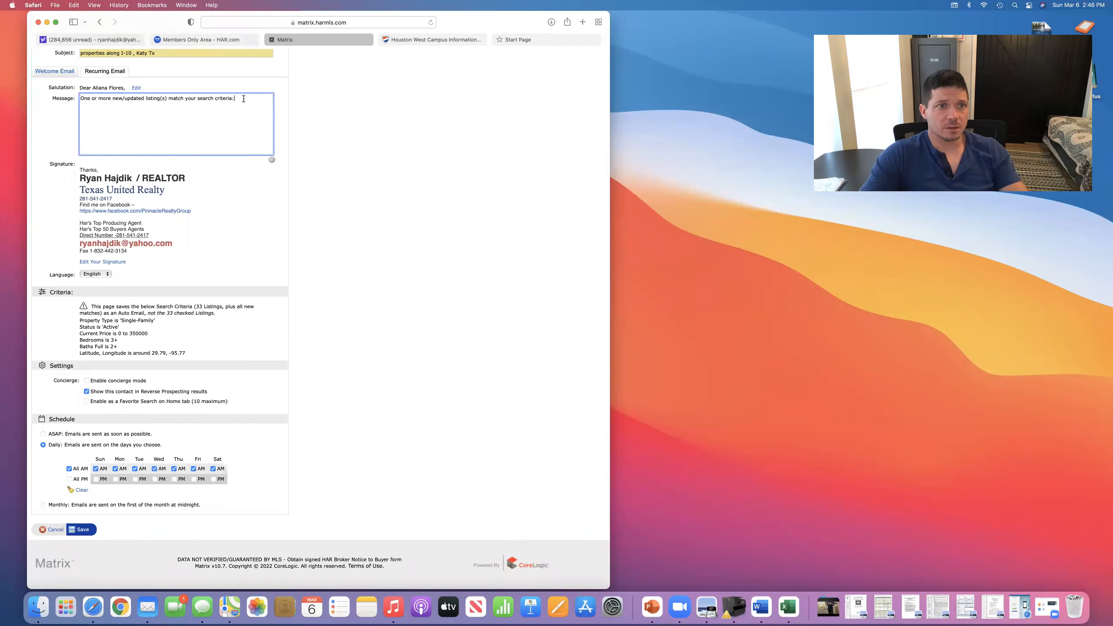
key("Return")
key("Return")
type("Please let me know if you want to see ANY of these proper")
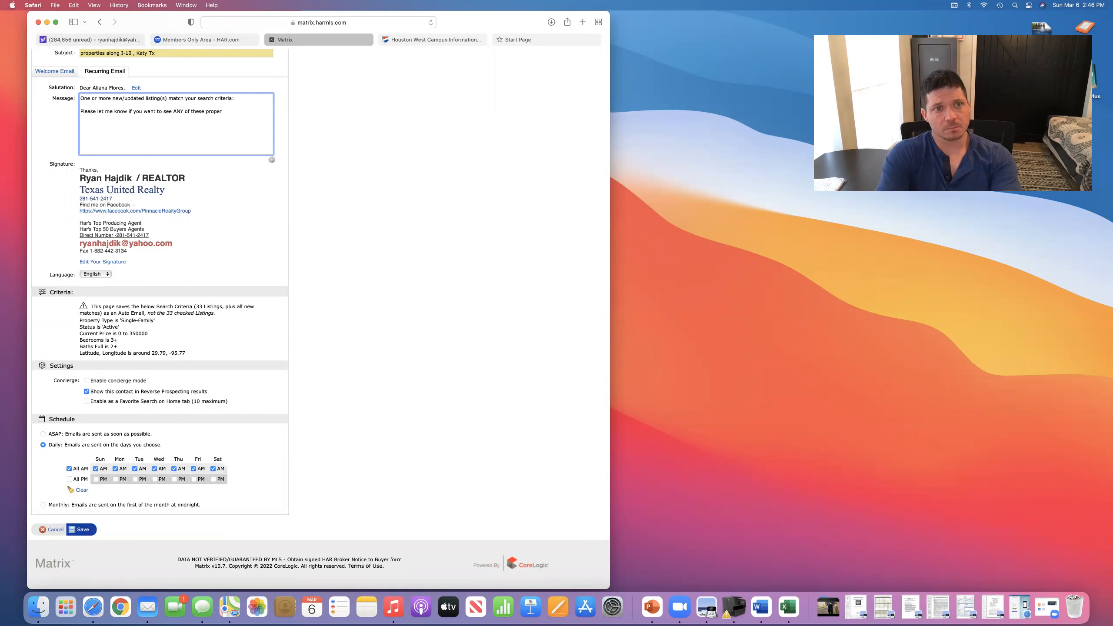
type("I will be glad to ")
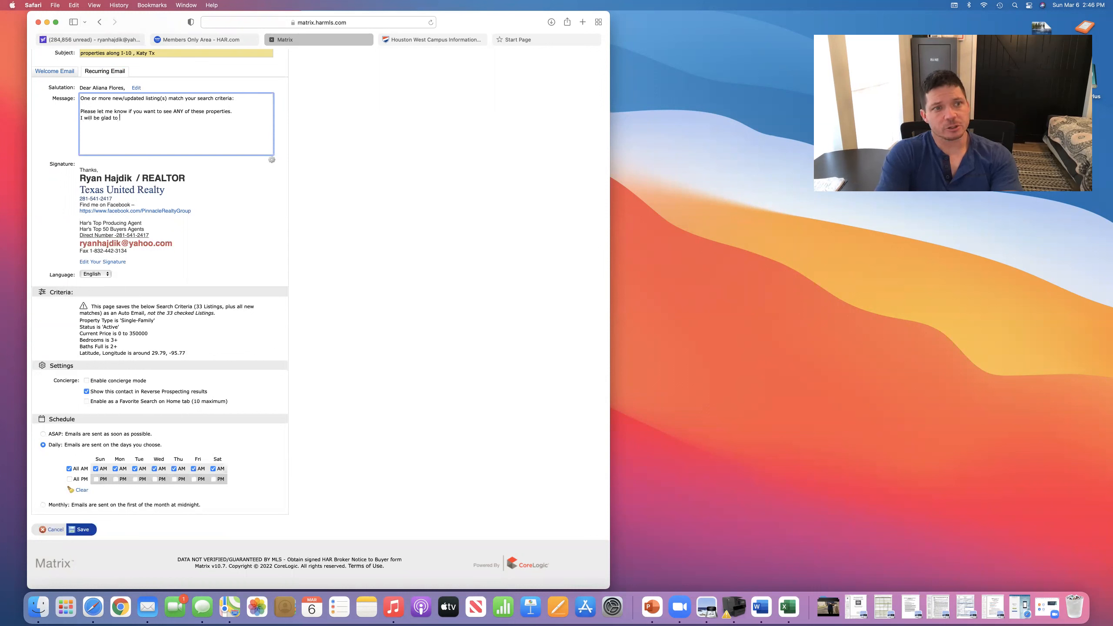
type("show you any of ")
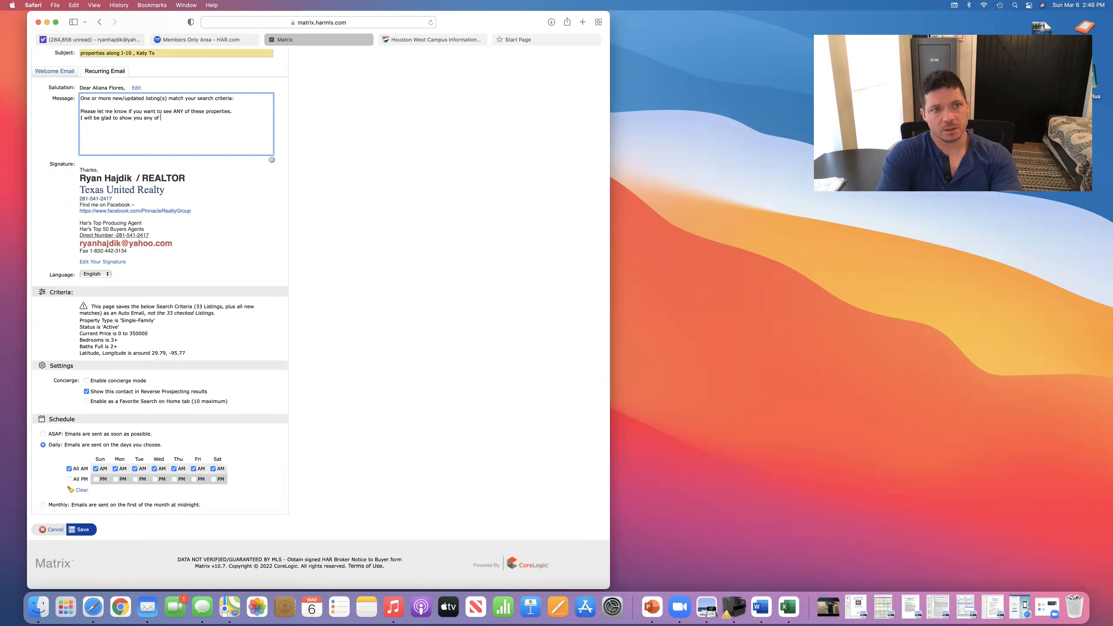
type("these homes or another homes that you come")
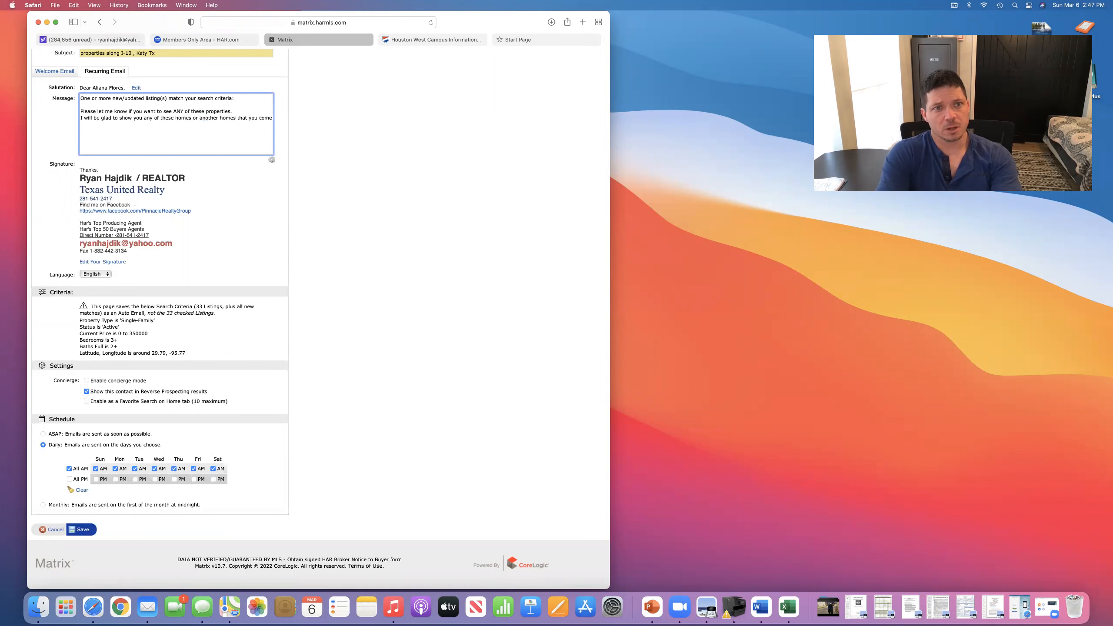
type(" across that ")
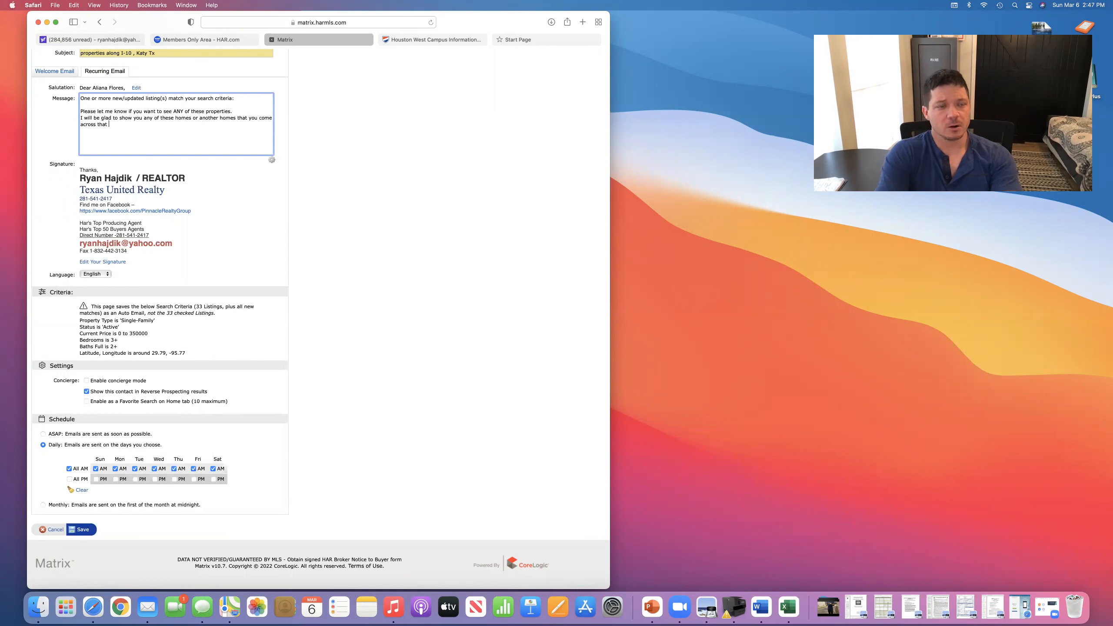
type("are for sale, no ")
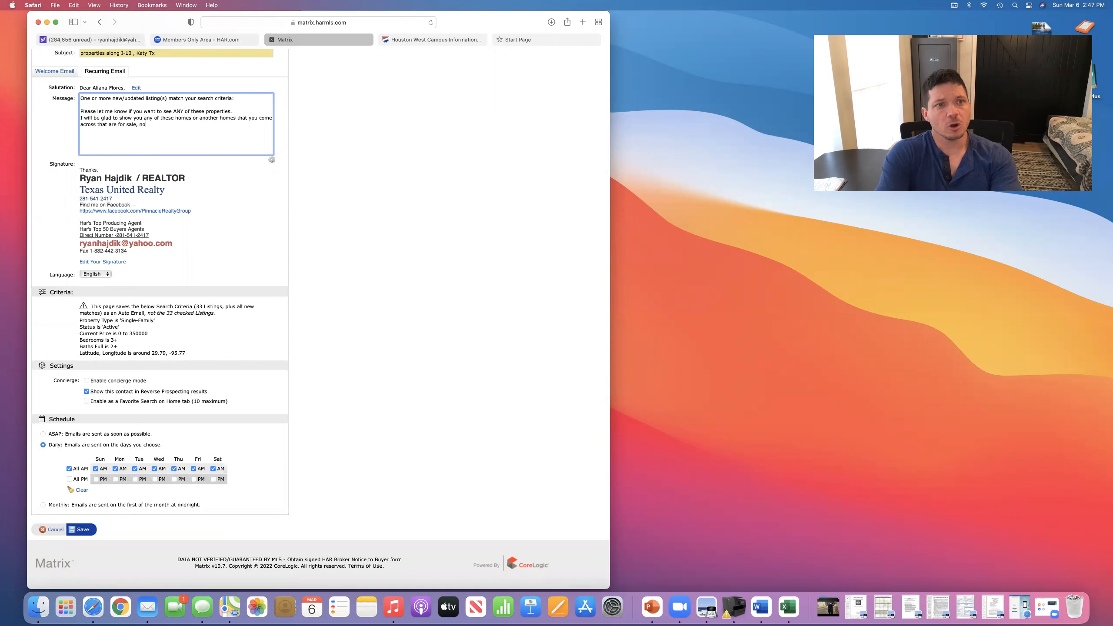
type("matter who is the listing")
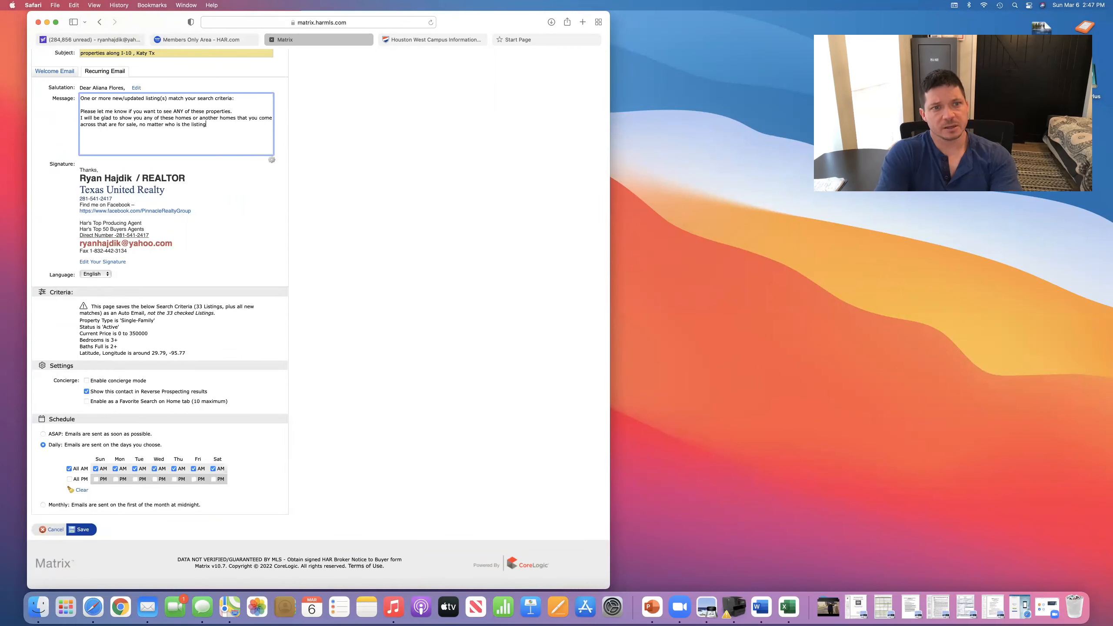
type(" firm.ag")
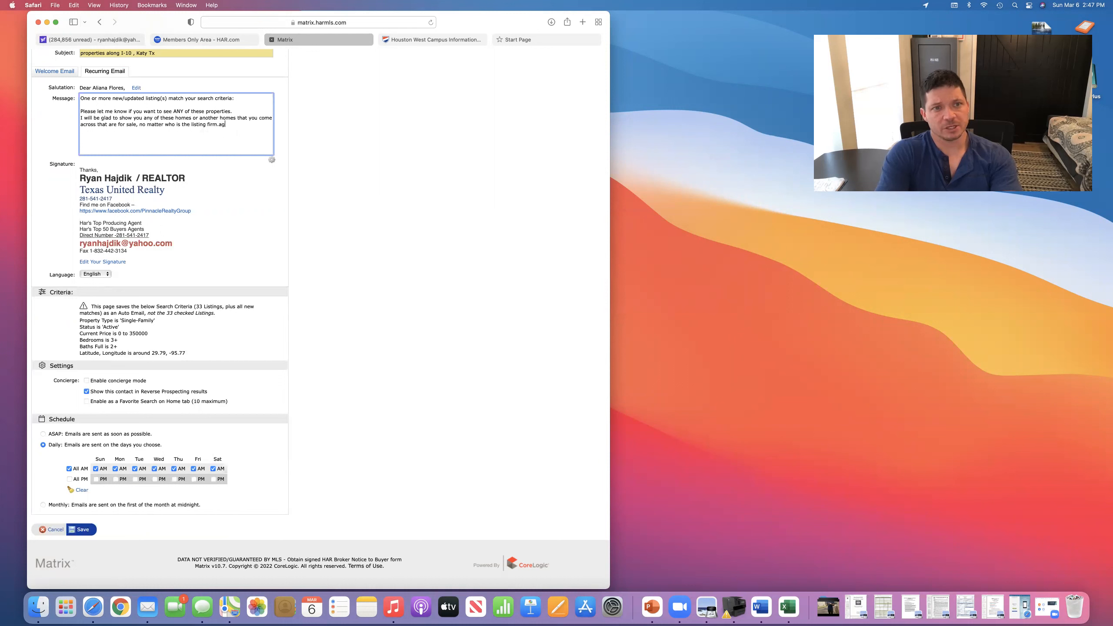
key("BackSpace")
key("BackSpace")
key("BackSpace")
type(" or agent.")
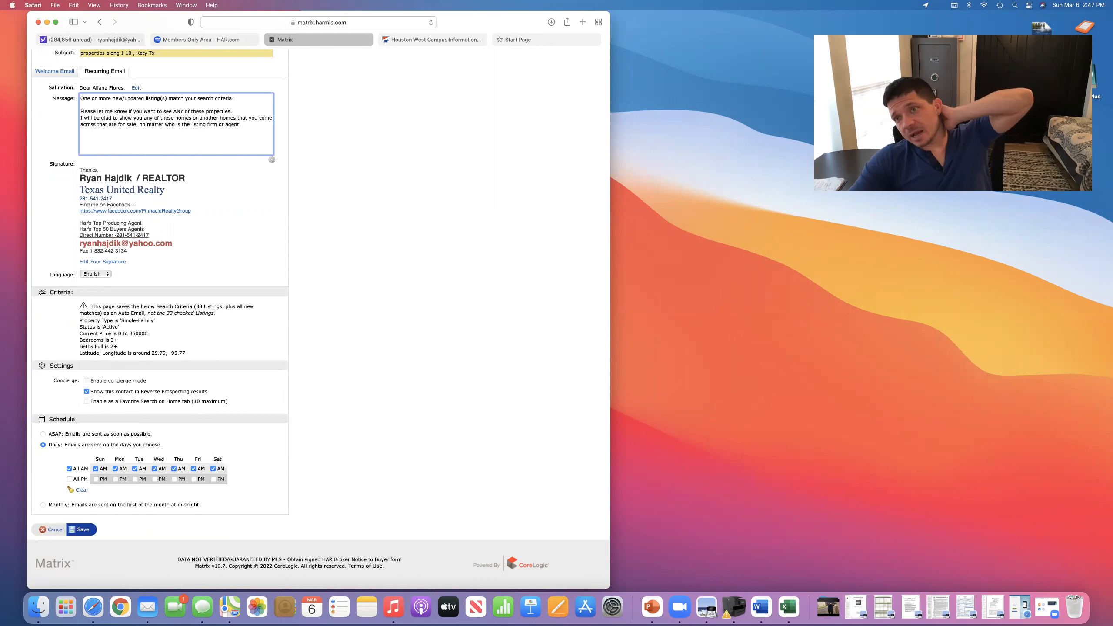
key("Return")
key("Return")
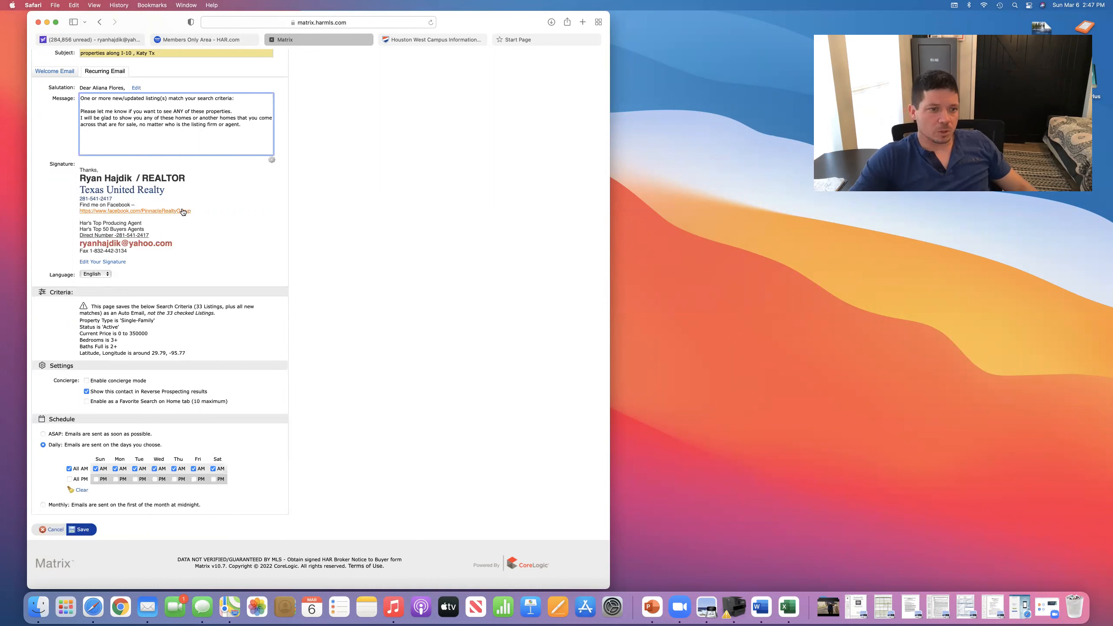
scroll(264, 225, "down", 1)
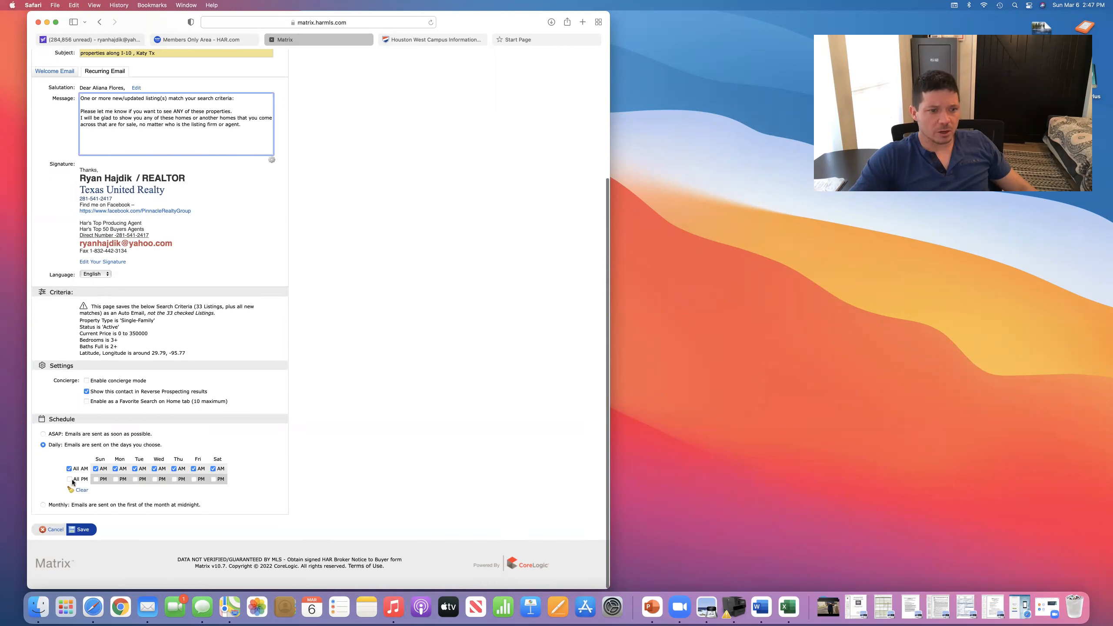
left_click(83, 530)
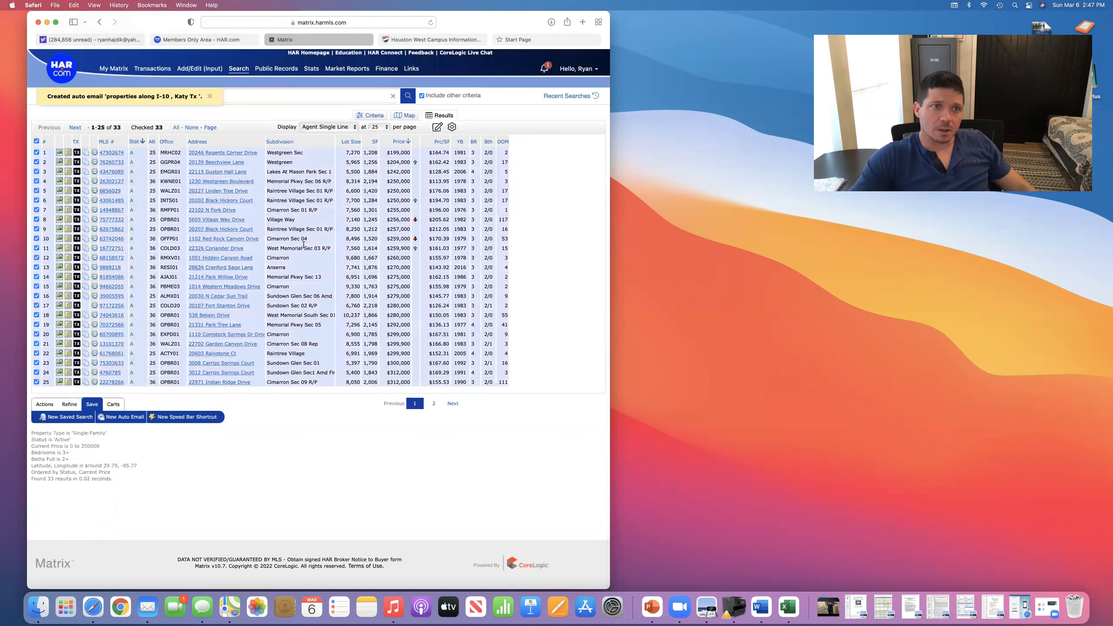
- Open My Matrix Auto-Emails to see 'properties along I-10 , Katy Tx' among 4 daily auto emails
mouse_move(155, 74)
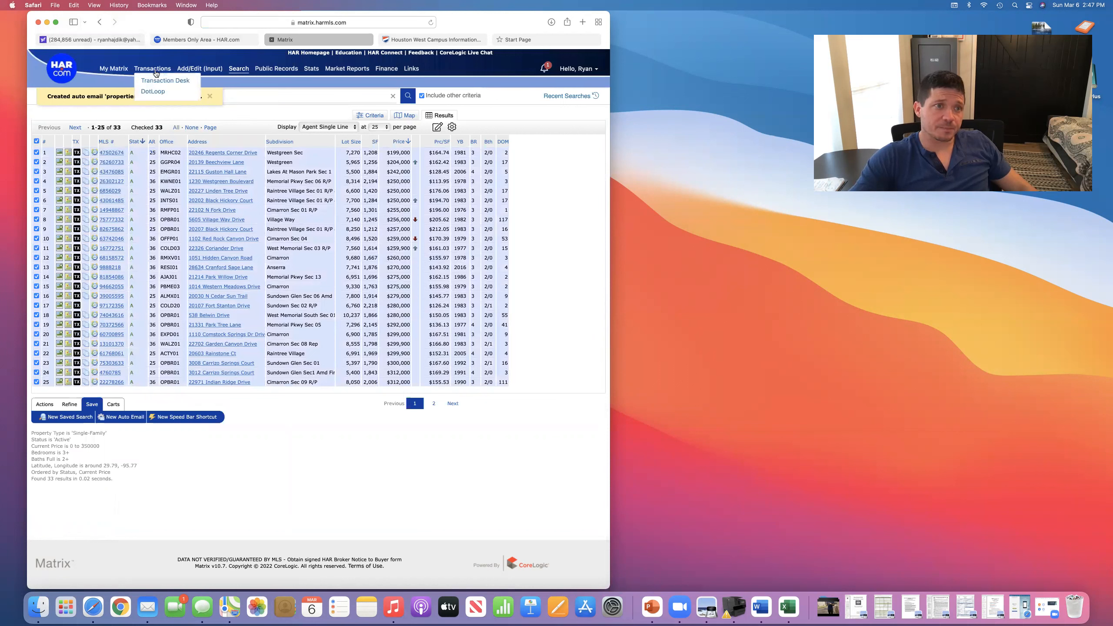
mouse_move(117, 69)
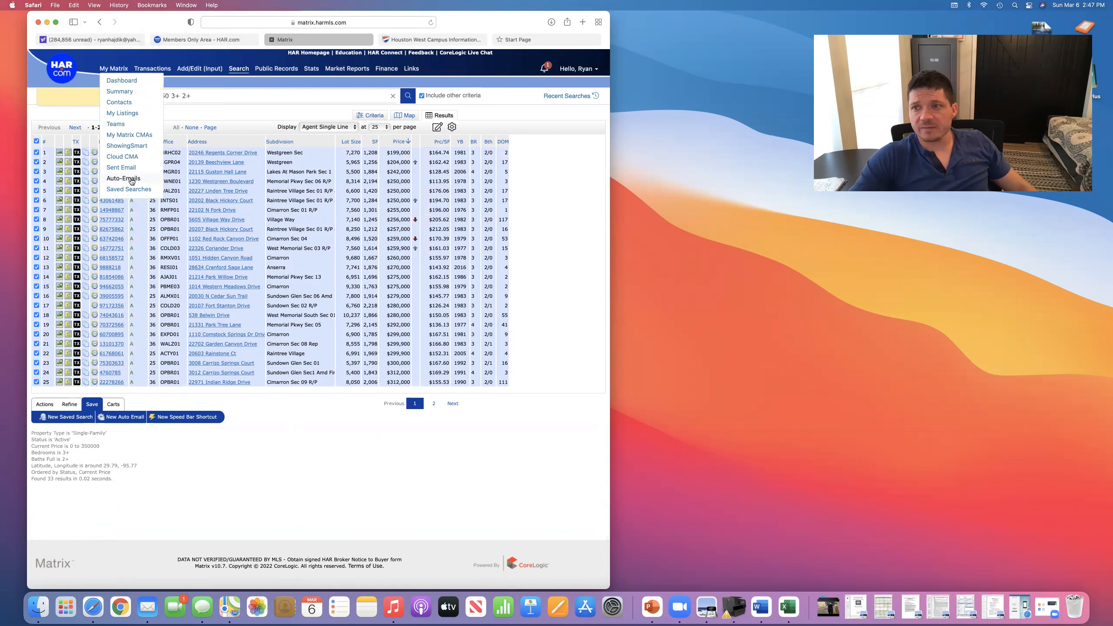
left_click(131, 180)
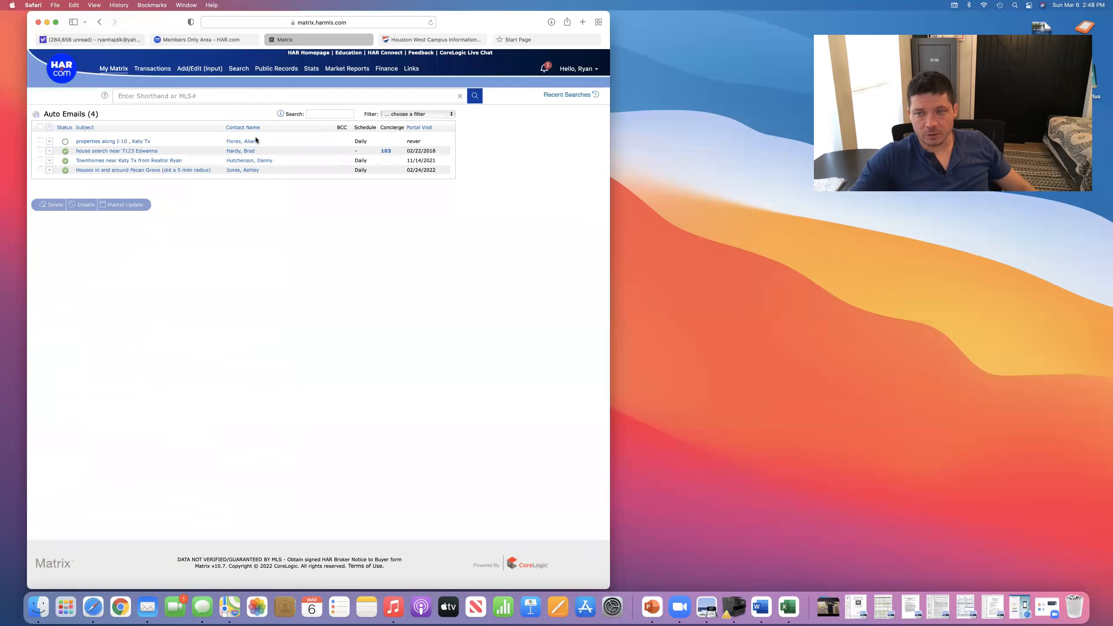
mouse_move(89, 41)
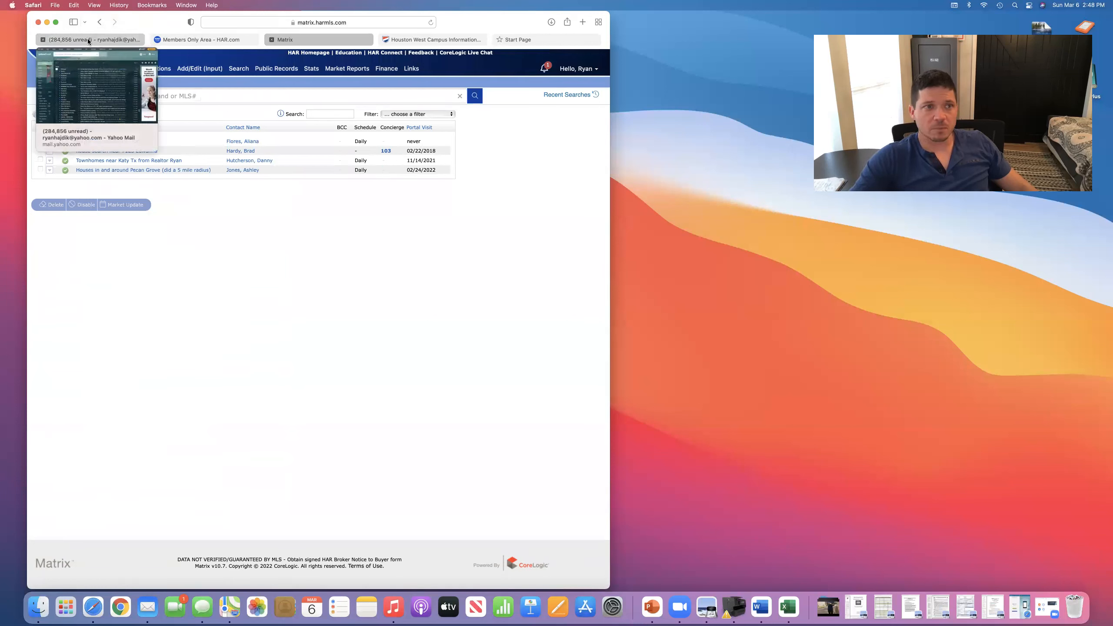